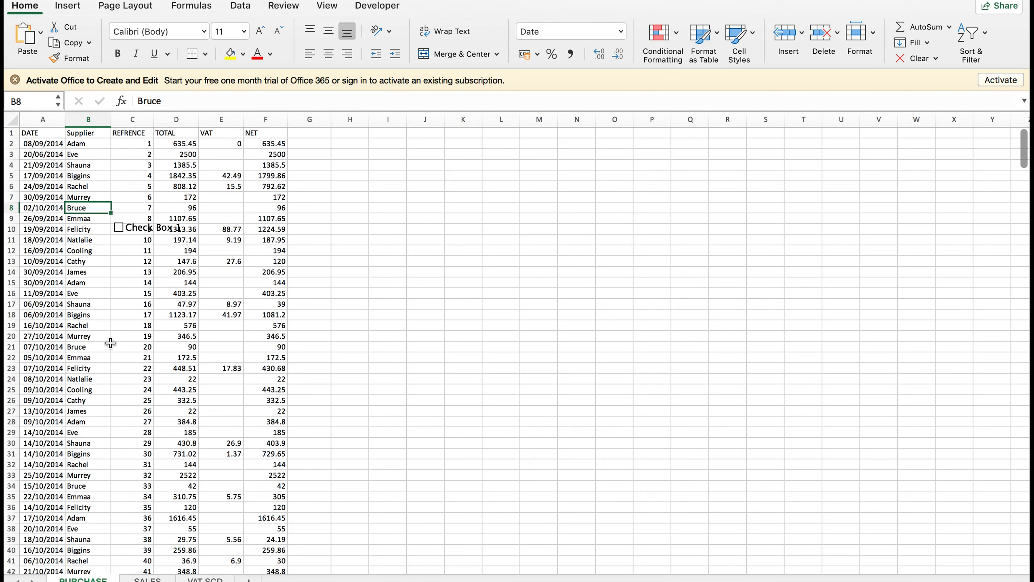
Select supplier cell B21 and bring up the Home ribbon's Sort & Filter menu.
left_click(89, 344)
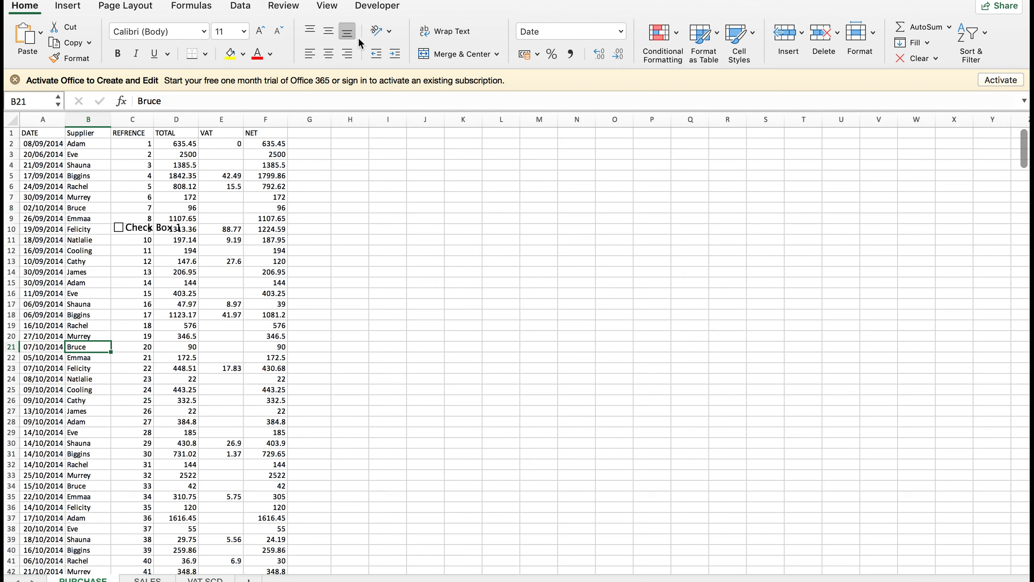
left_click(976, 39)
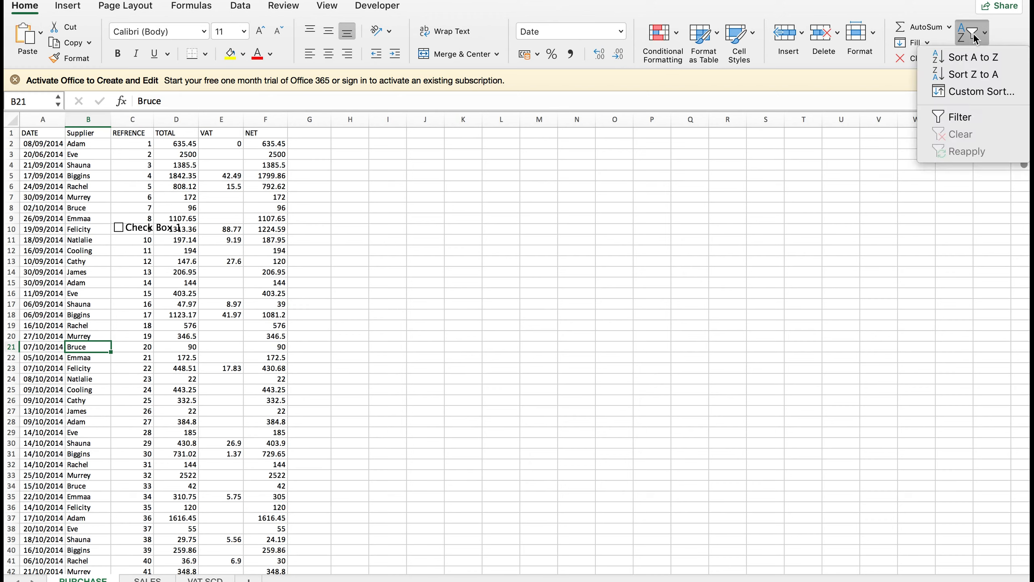
Sort the ledger by Supplier A to Z, Adam first, and scroll through the sorted rows.
left_click(970, 61)
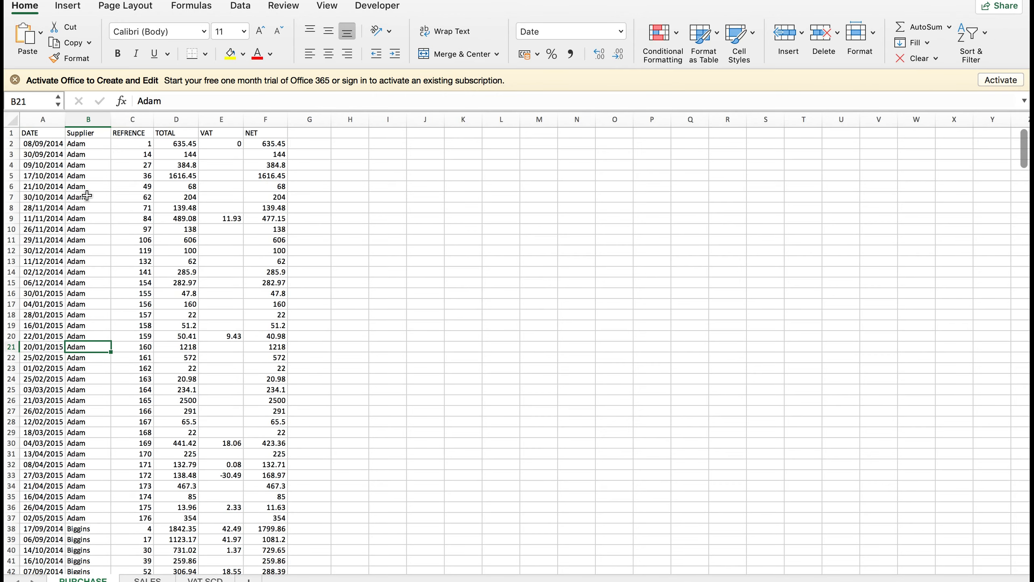
scroll(85, 487, "down", 6)
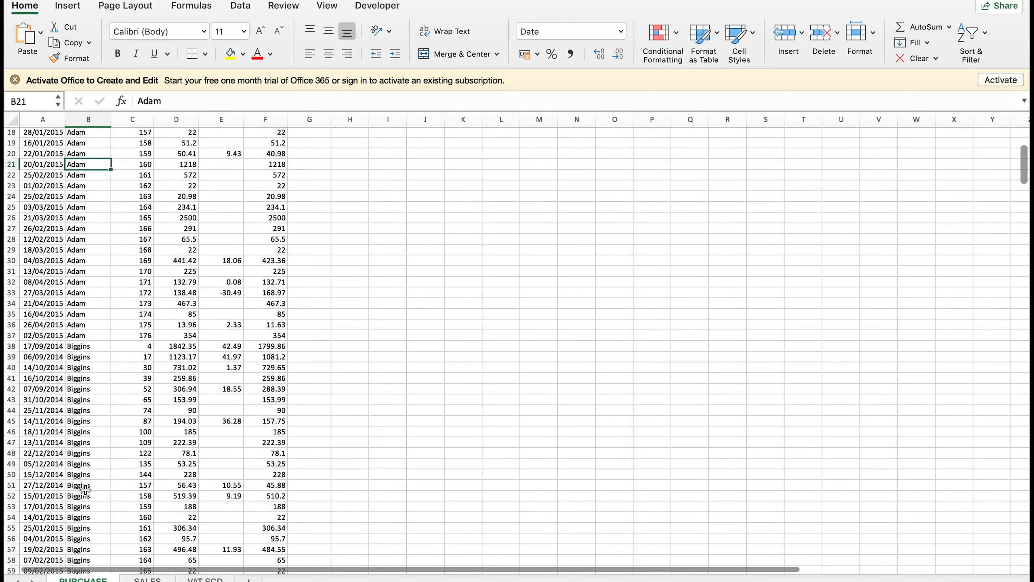
scroll(85, 488, "down", 13)
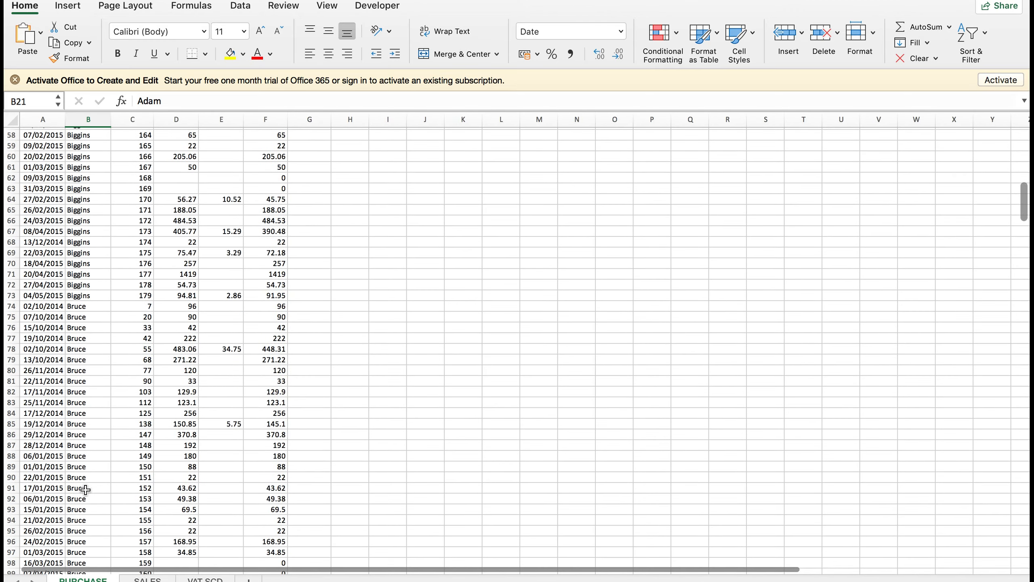
scroll(85, 490, "down", 5)
scroll(86, 489, "down", 17)
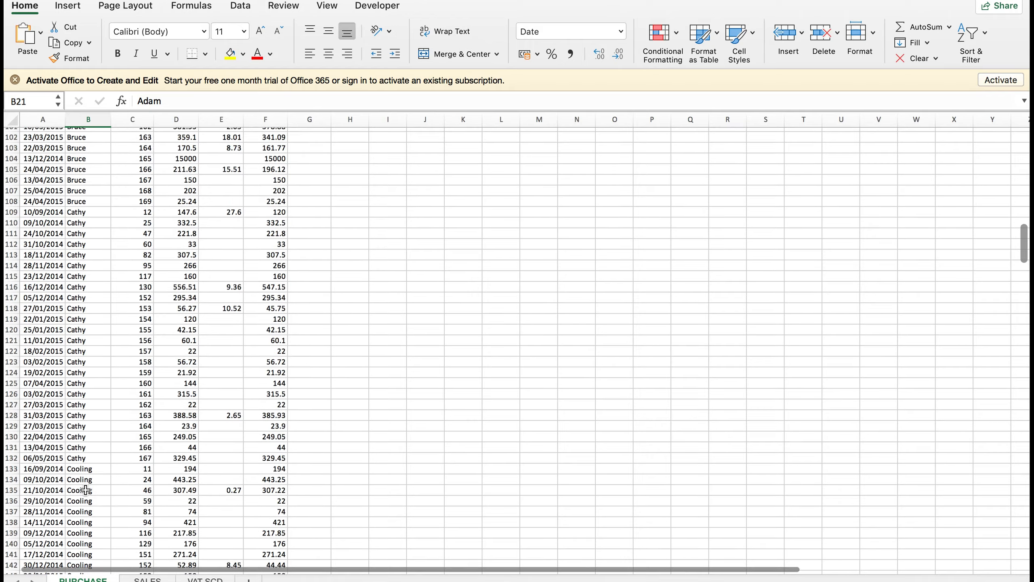
scroll(85, 489, "down", 9)
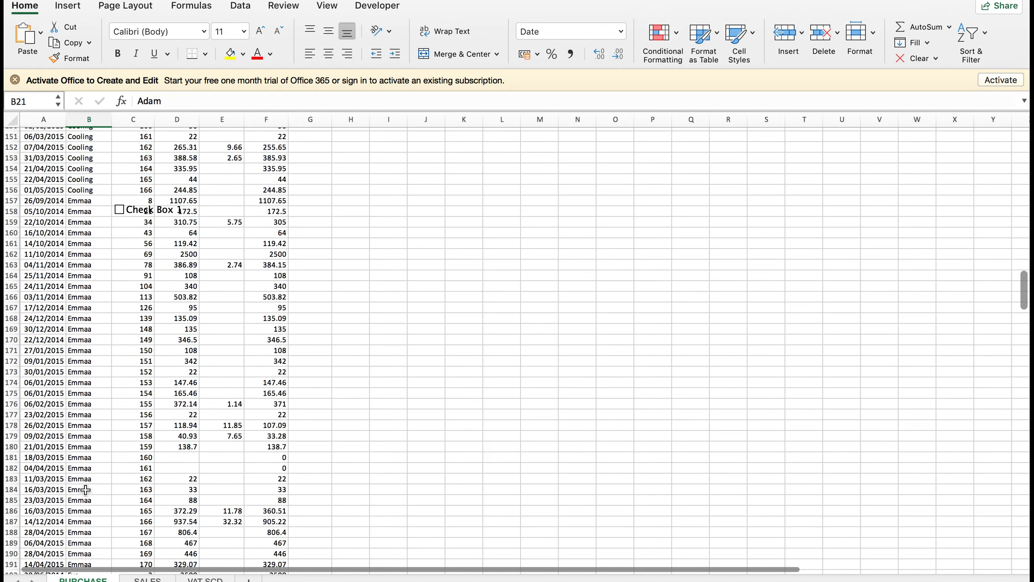
scroll(139, 354, "up", 12)
scroll(139, 354, "right", 1)
scroll(140, 338, "up", 20)
scroll(139, 338, "left", 1)
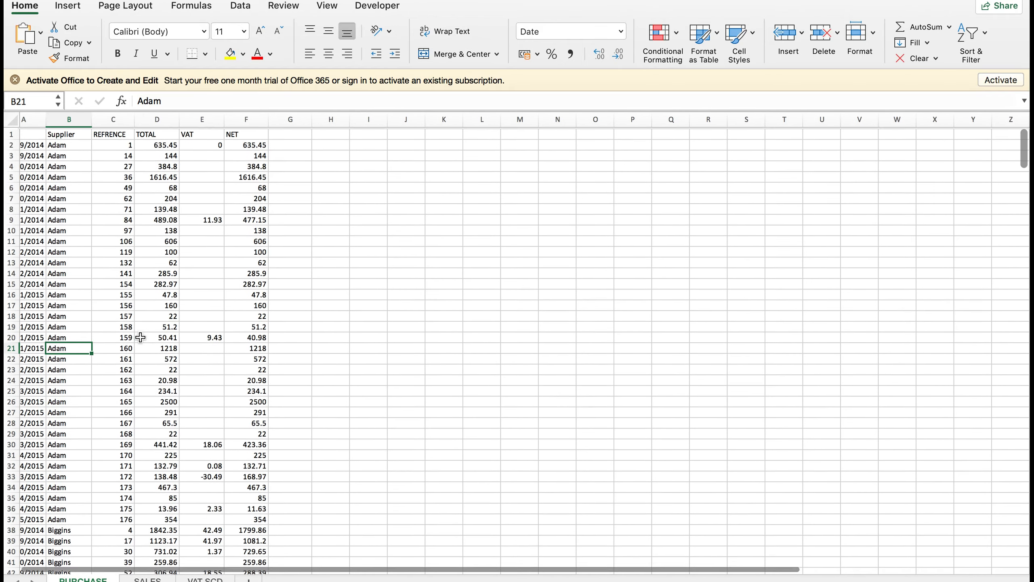
Select a supplier cell near the top and bring up the Sort & Filter menu again.
left_click(65, 251)
left_click(65, 240)
left_click(972, 34)
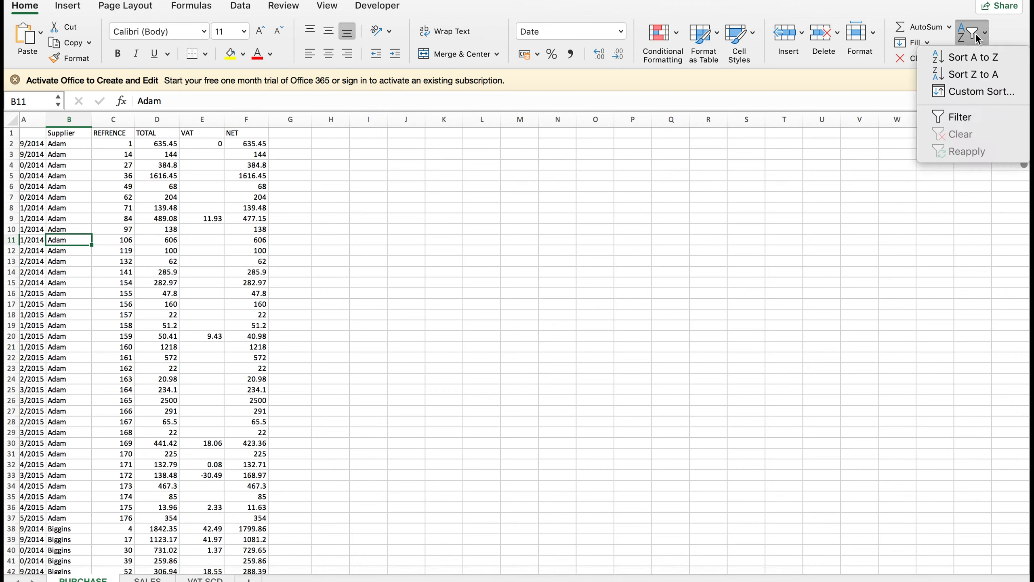
Sort suppliers Z to A so Shauna's rows lead, checking from cell B2.
left_click(982, 75)
left_click(67, 147)
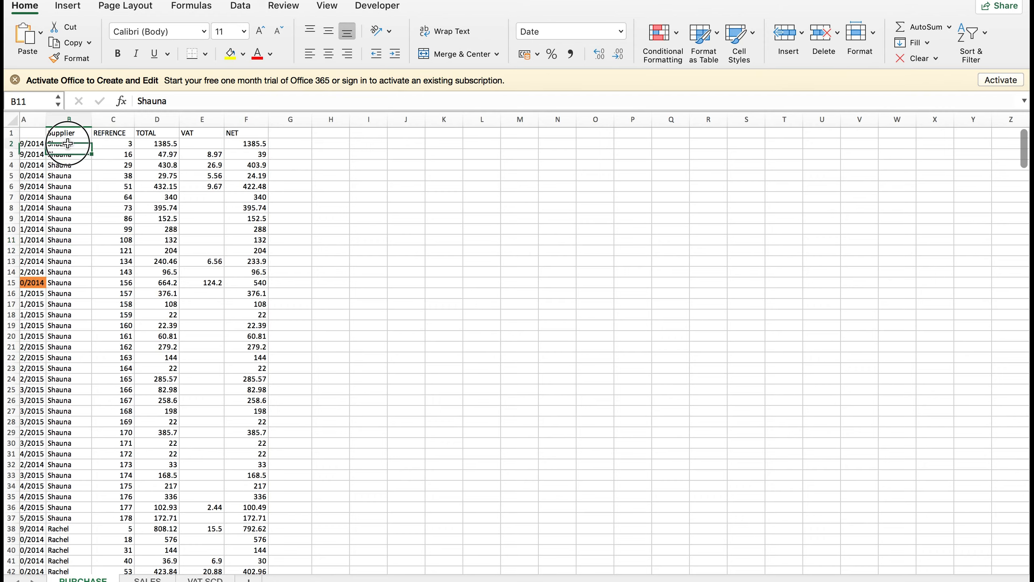
scroll(67, 347, "down", 10)
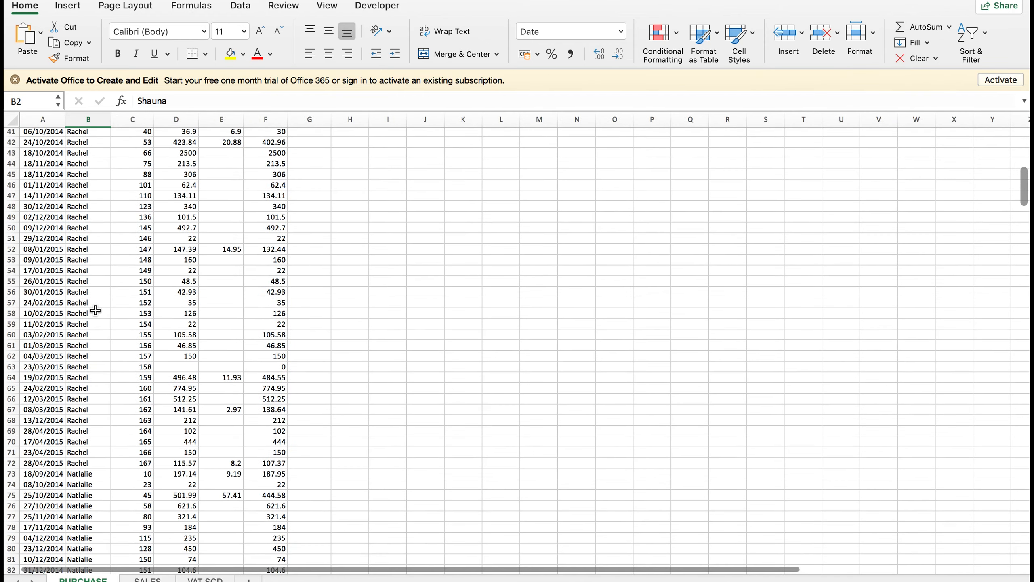
scroll(94, 308, "up", 10)
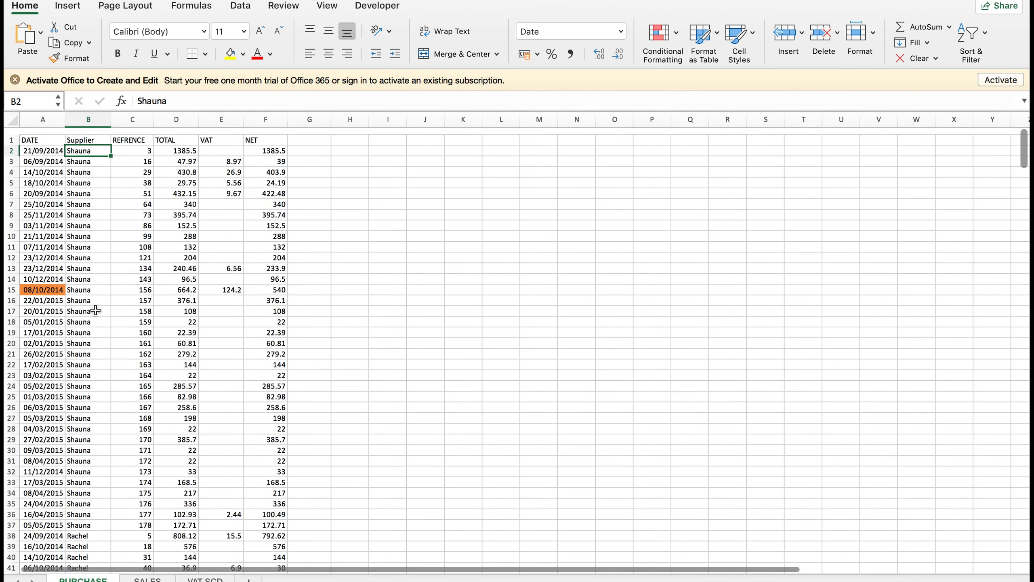
left_click(961, 51)
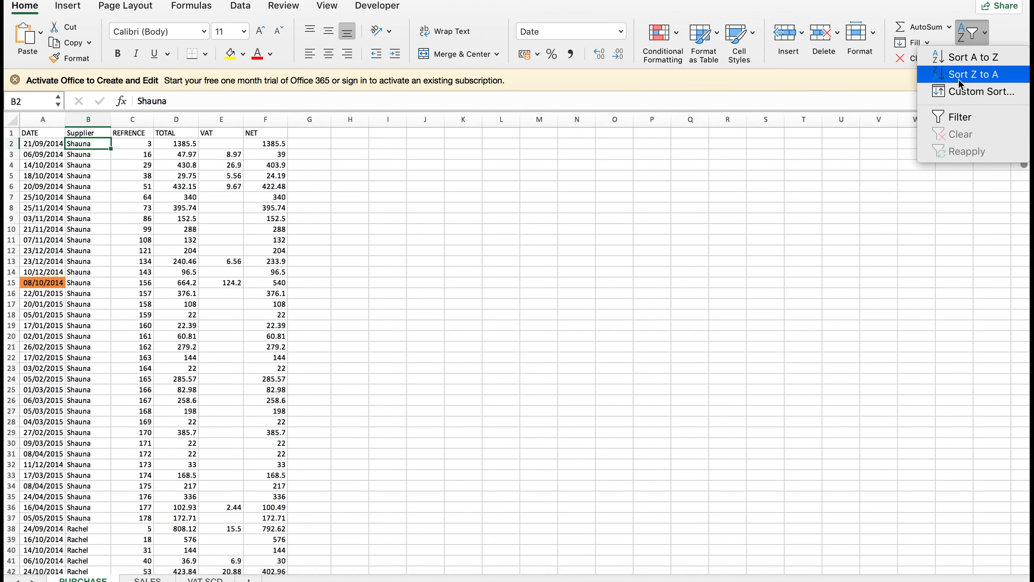
In Custom Sort, try DATE, TOTAL and then VAT as the sort column.
left_click(985, 98)
left_click_drag(494, 0, 488, 214)
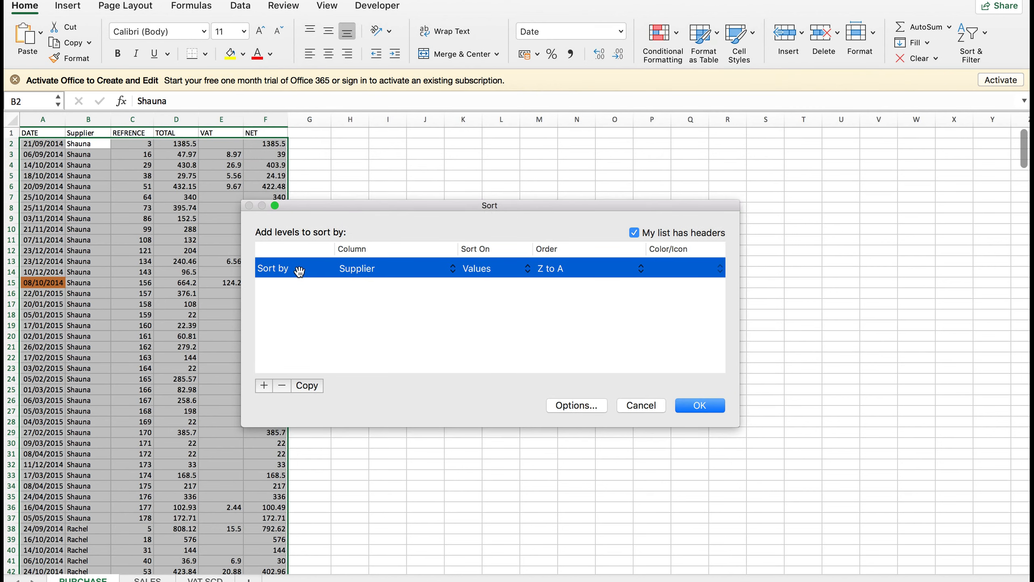
left_click(392, 267)
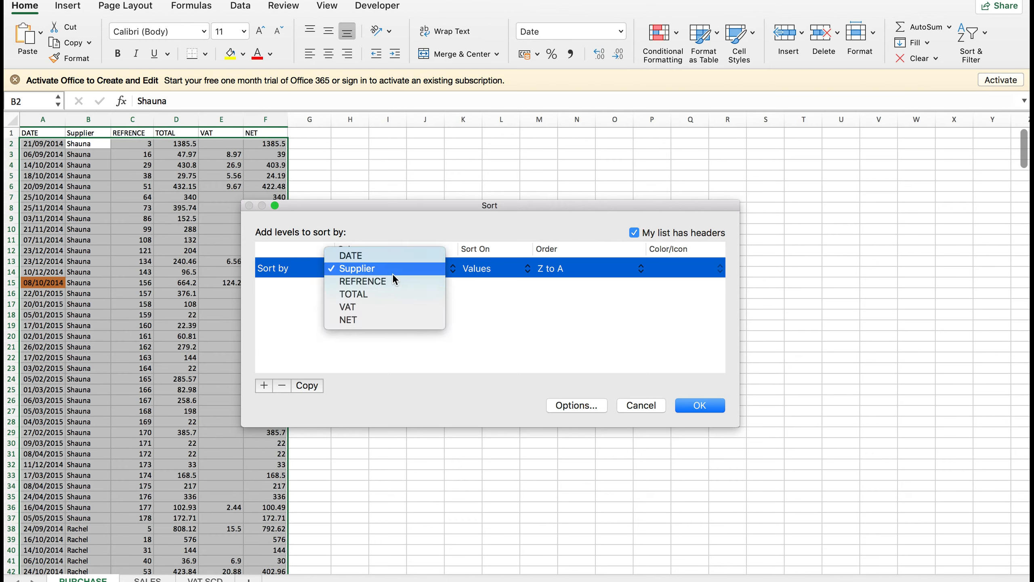
left_click(398, 259)
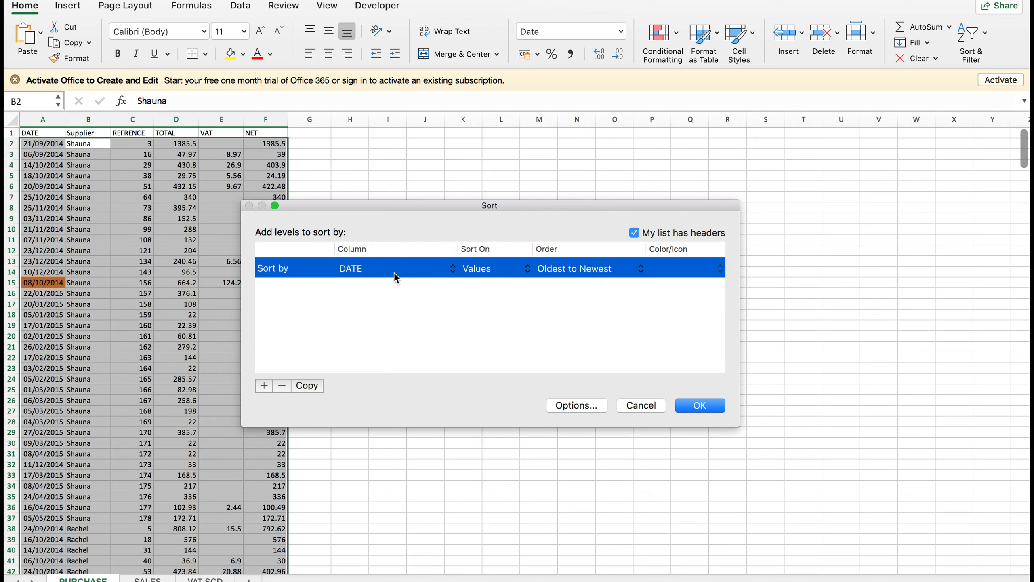
left_click(395, 272)
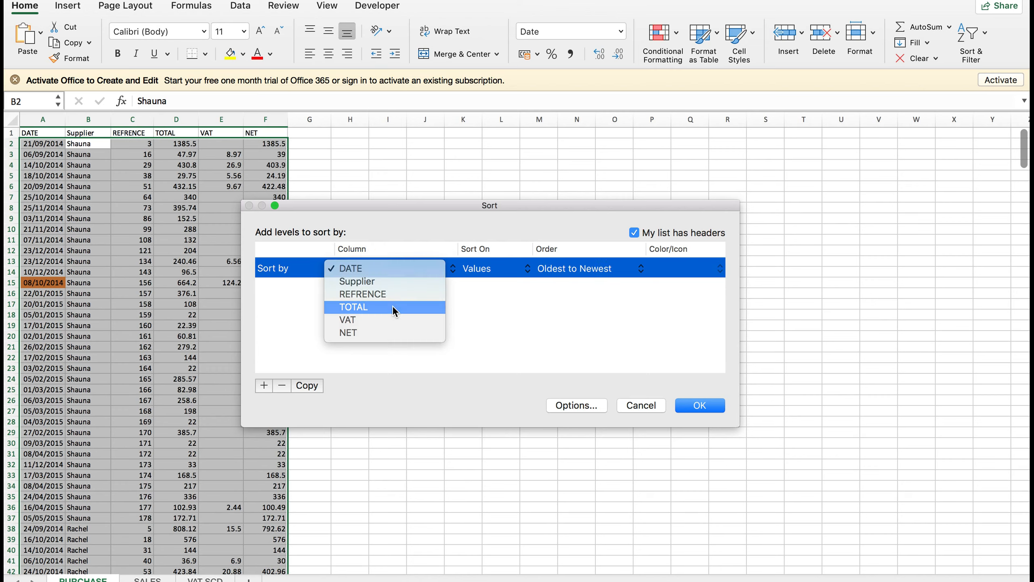
left_click(393, 307)
left_click(378, 271)
left_click(375, 284)
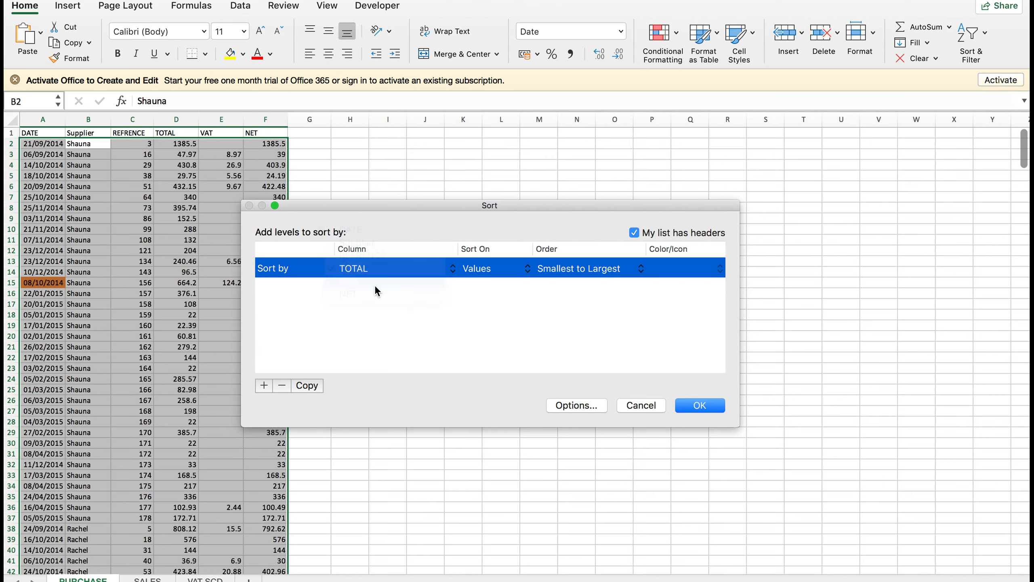
Sort by TOTAL on cell values, smallest to largest, and apply it.
left_click(492, 272)
left_click(403, 270)
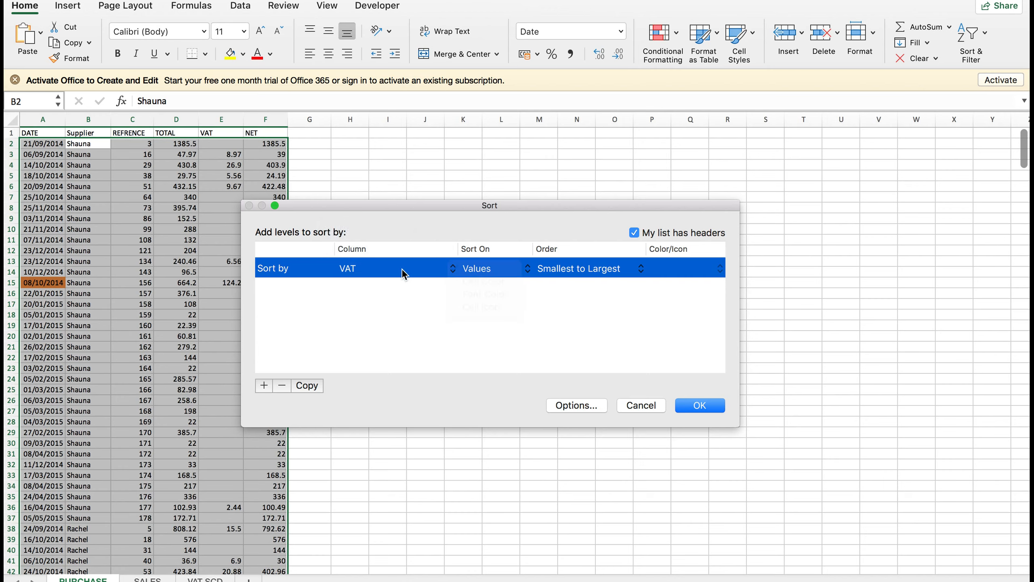
left_click(402, 271)
left_click(406, 255)
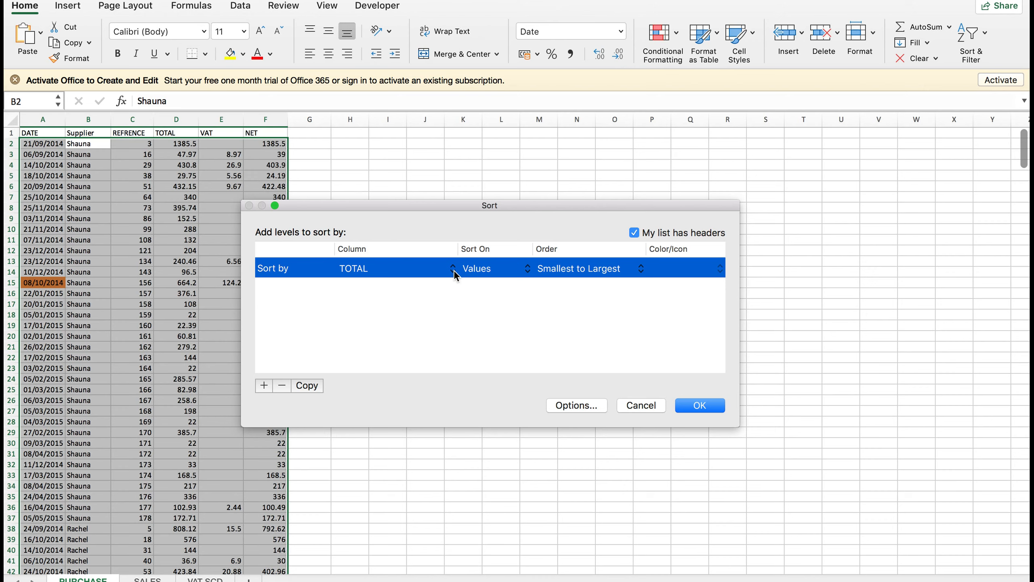
left_click(501, 276)
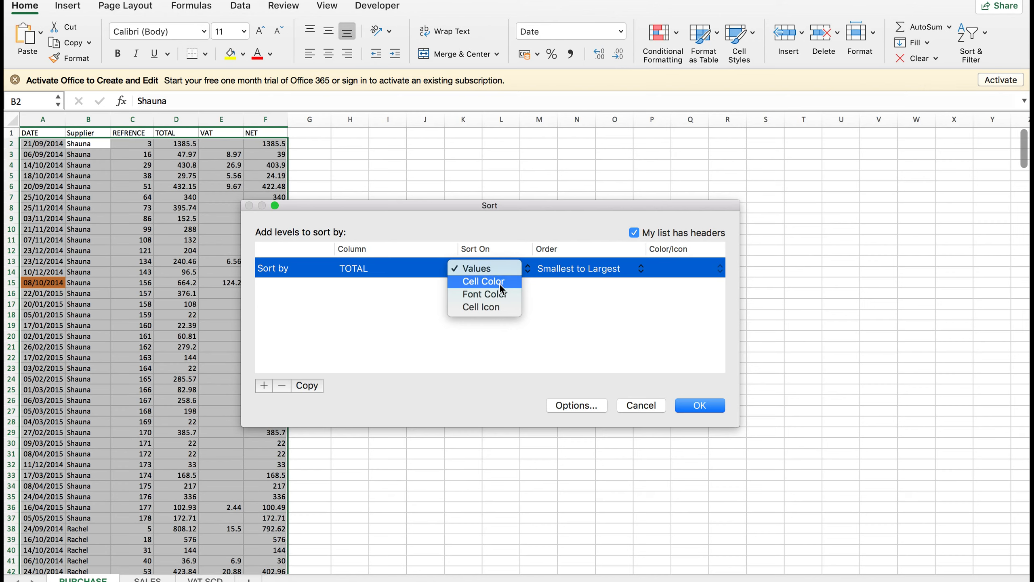
left_click(608, 310)
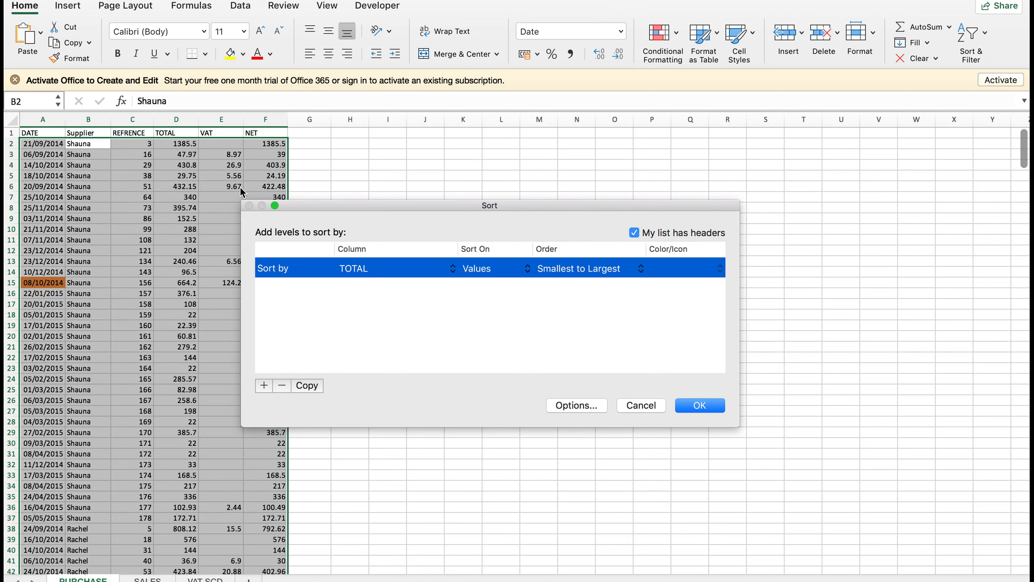
left_click(707, 406)
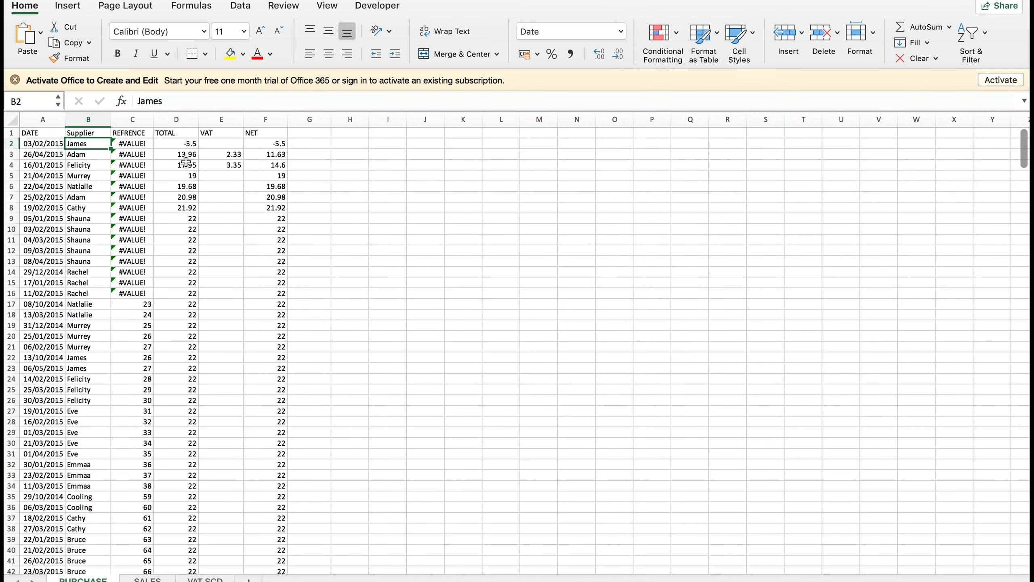
left_click(184, 156)
left_click(190, 240)
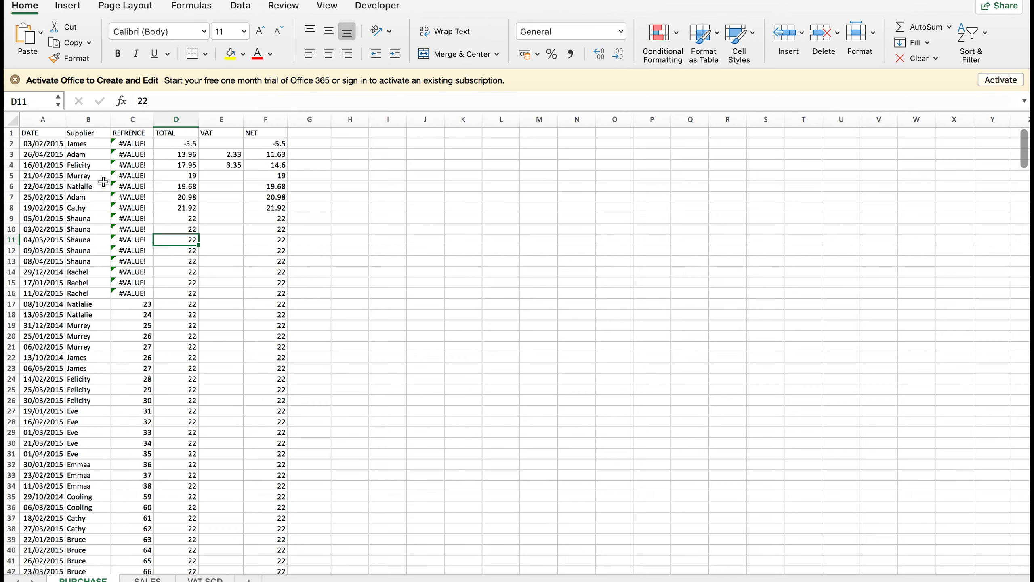
left_click_drag(175, 144, 170, 447)
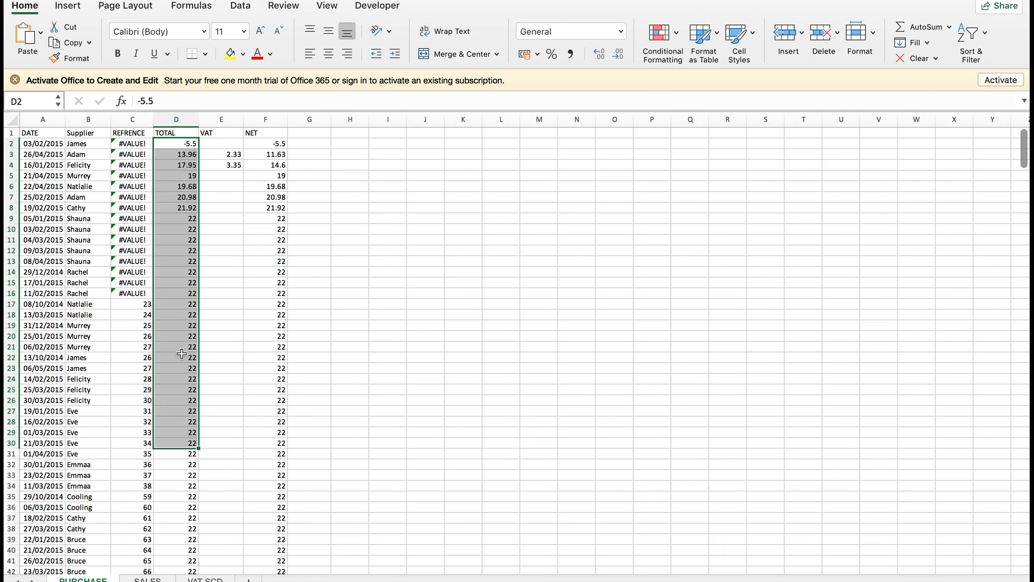
scroll(182, 354, "down", 10)
scroll(181, 354, "down", 20)
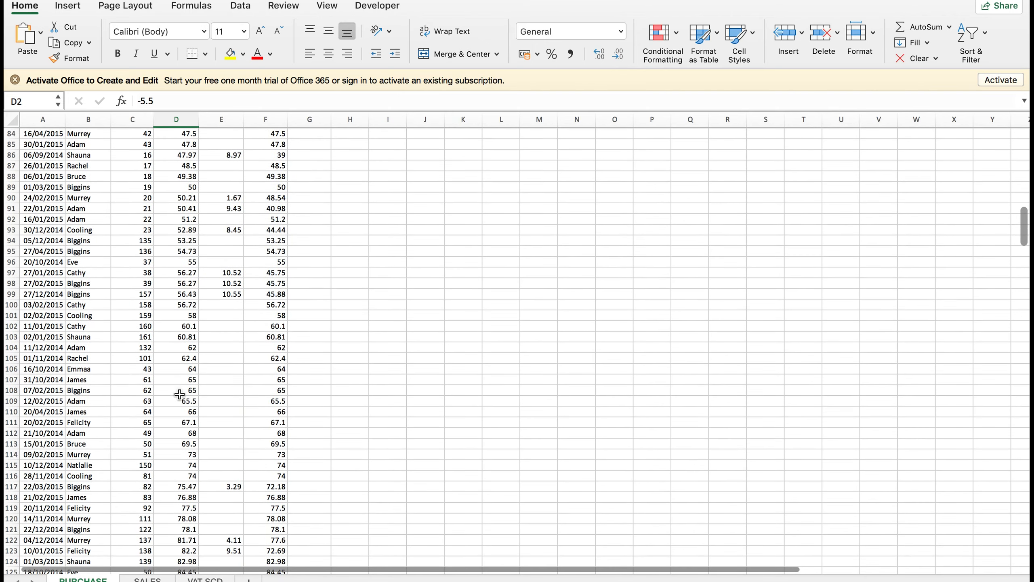
scroll(179, 394, "down", 20)
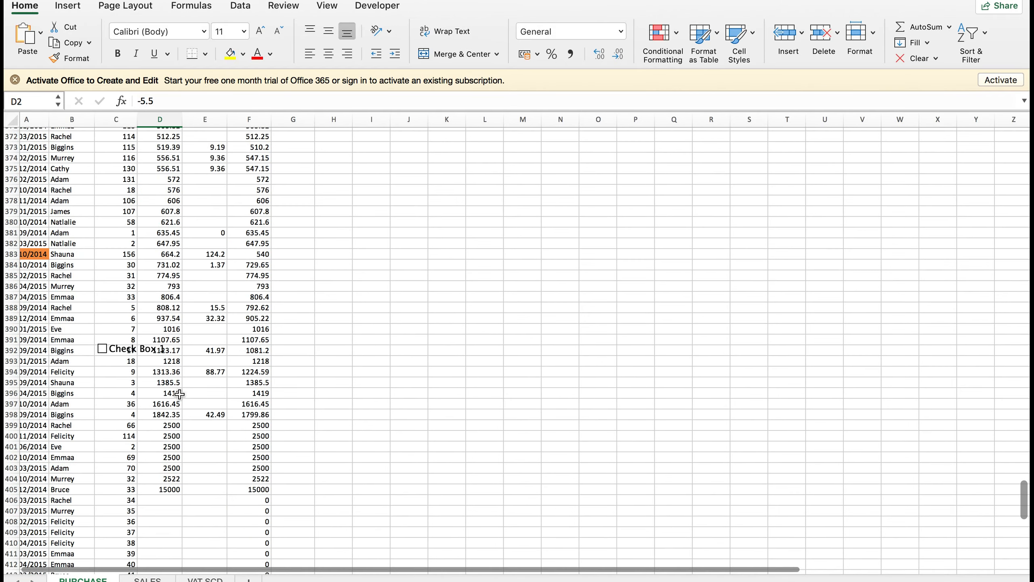
scroll(179, 394, "up", 16)
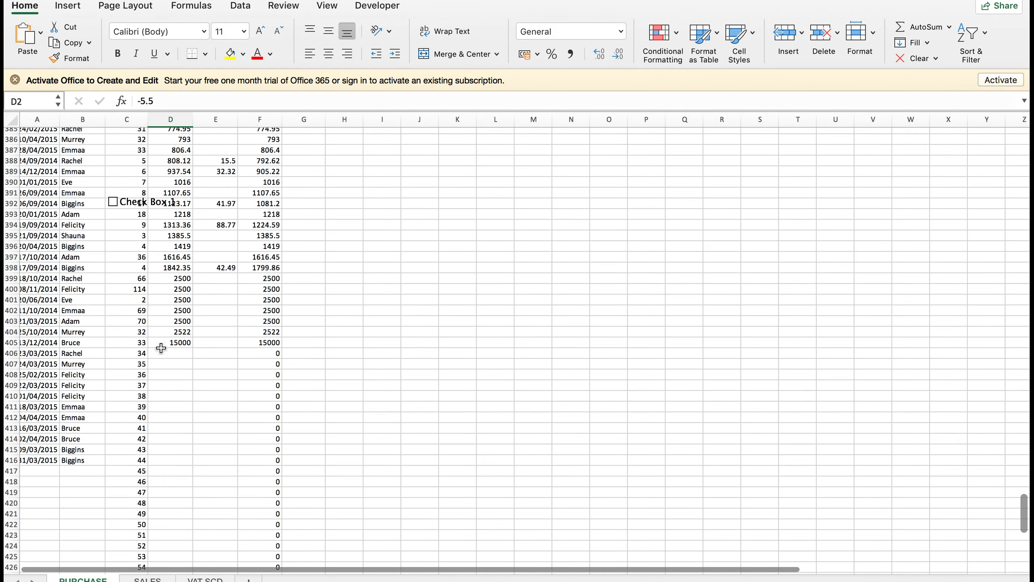
left_click(163, 339)
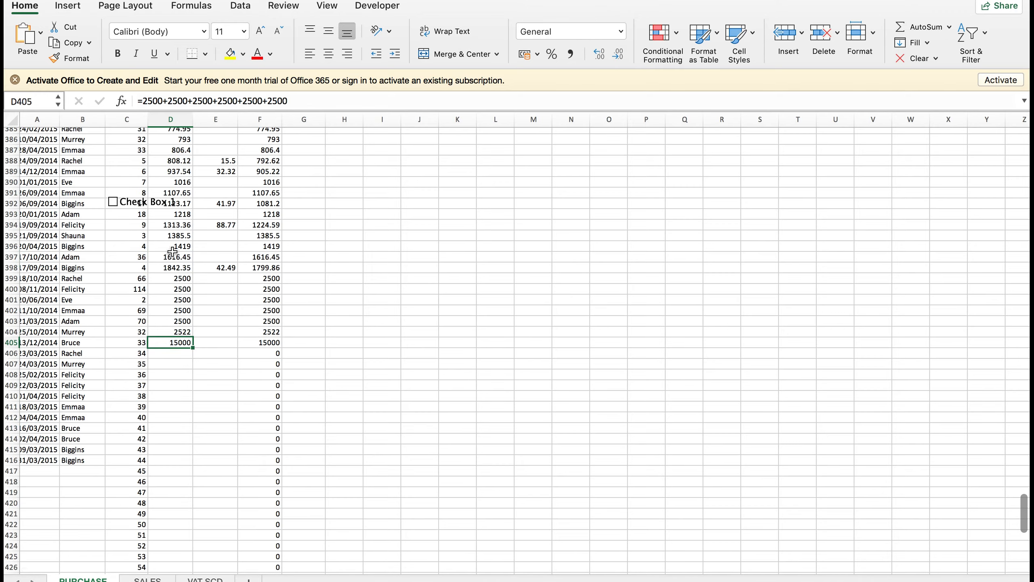
scroll(182, 199, "up", 20)
scroll(181, 199, "up", 20)
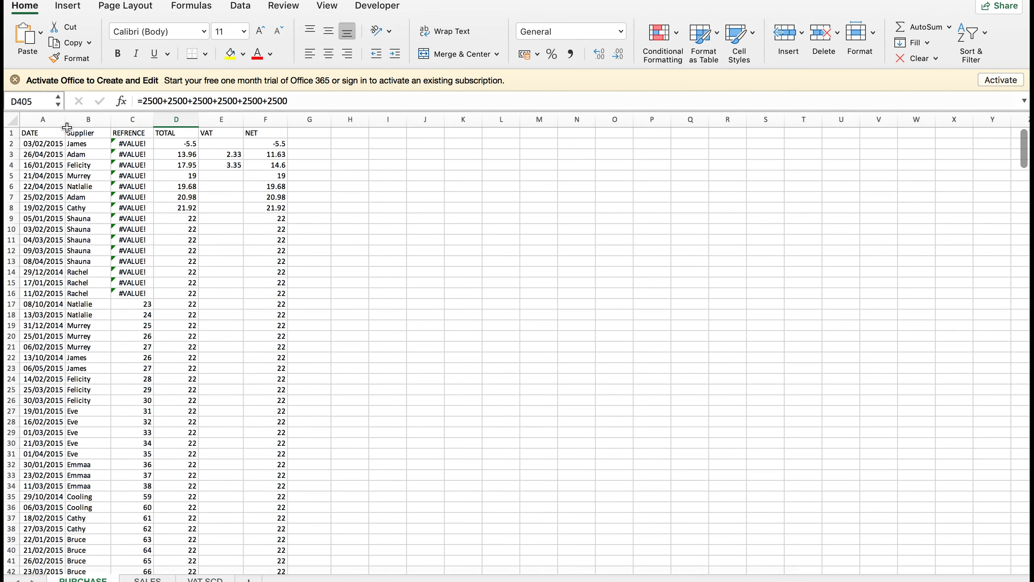
left_click(292, 267)
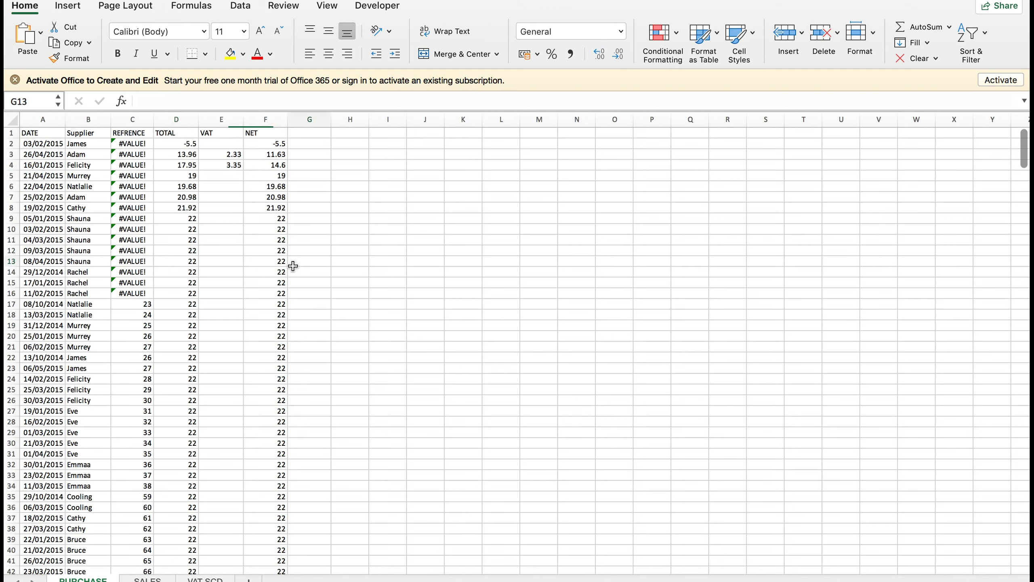
left_click(212, 221)
left_click(164, 177)
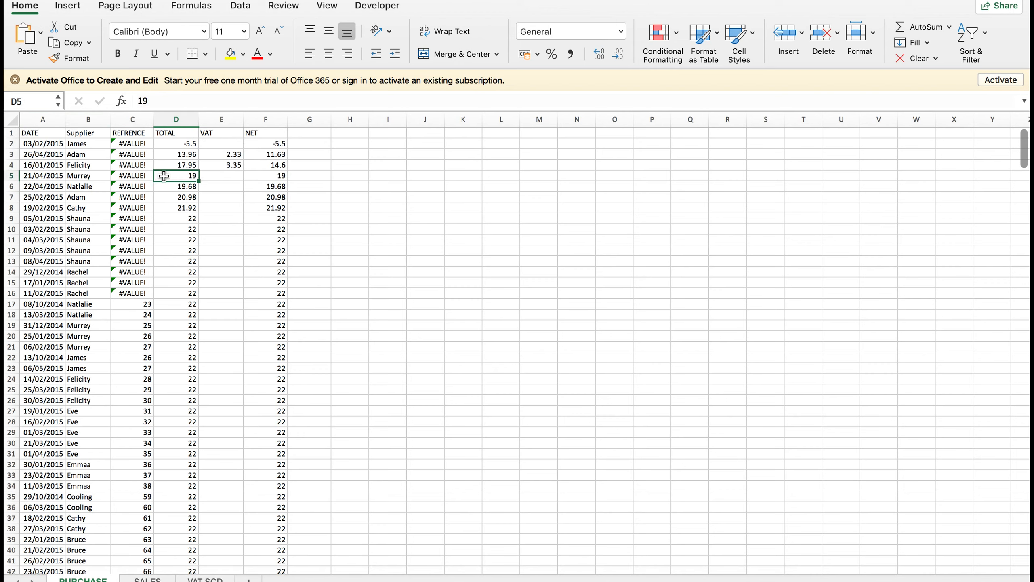
left_click(981, 43)
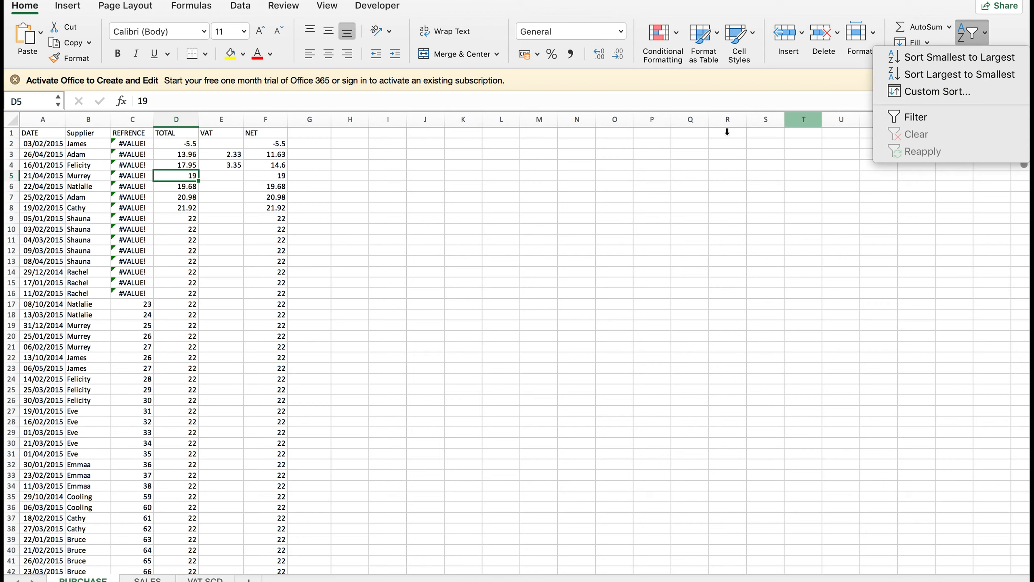
left_click(514, 201)
left_click(128, 173)
left_click(72, 173)
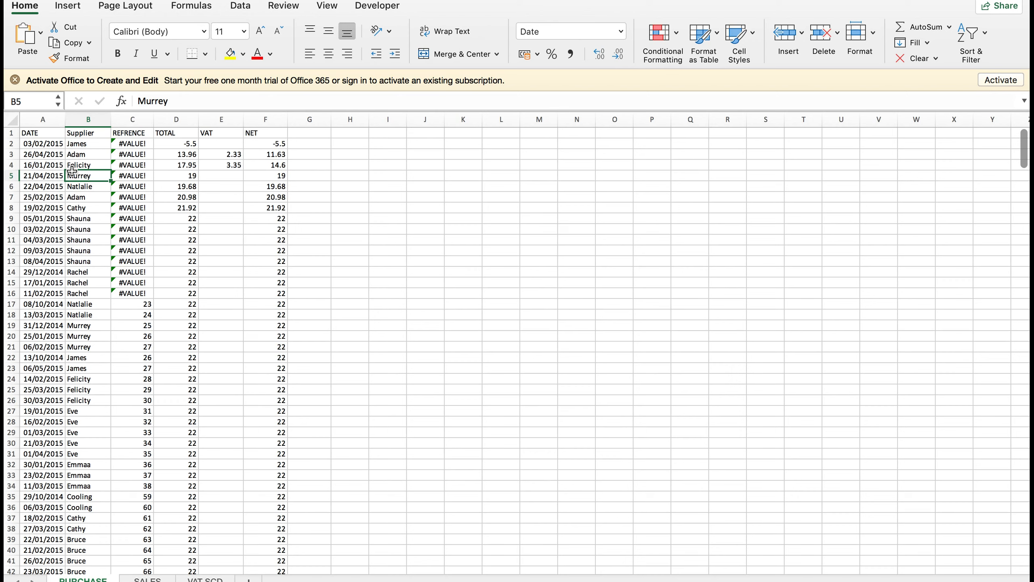
left_click(192, 272)
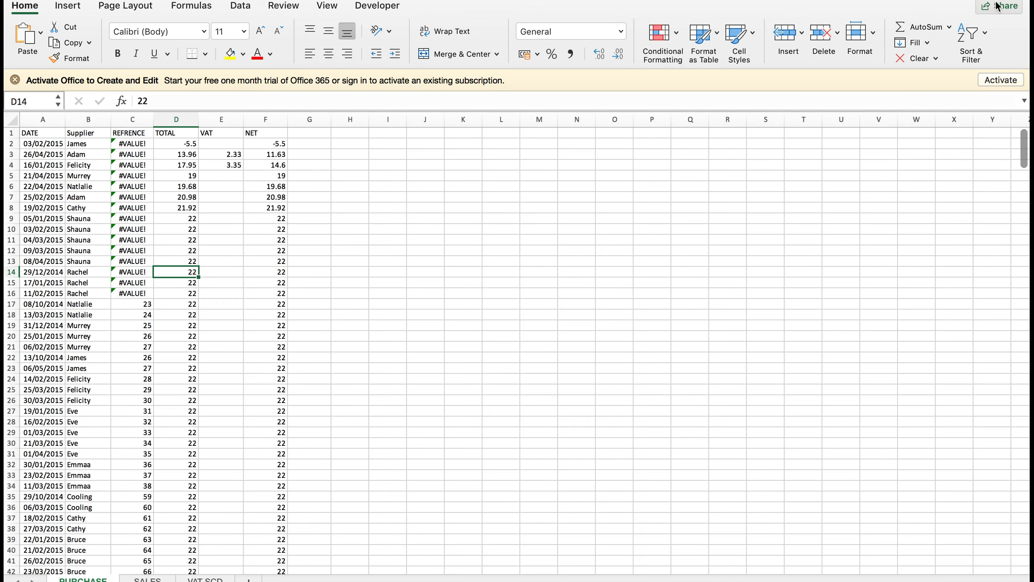
Set up Custom Sort with TOTAL, smallest to largest, as the first level.
left_click(982, 35)
left_click(979, 91)
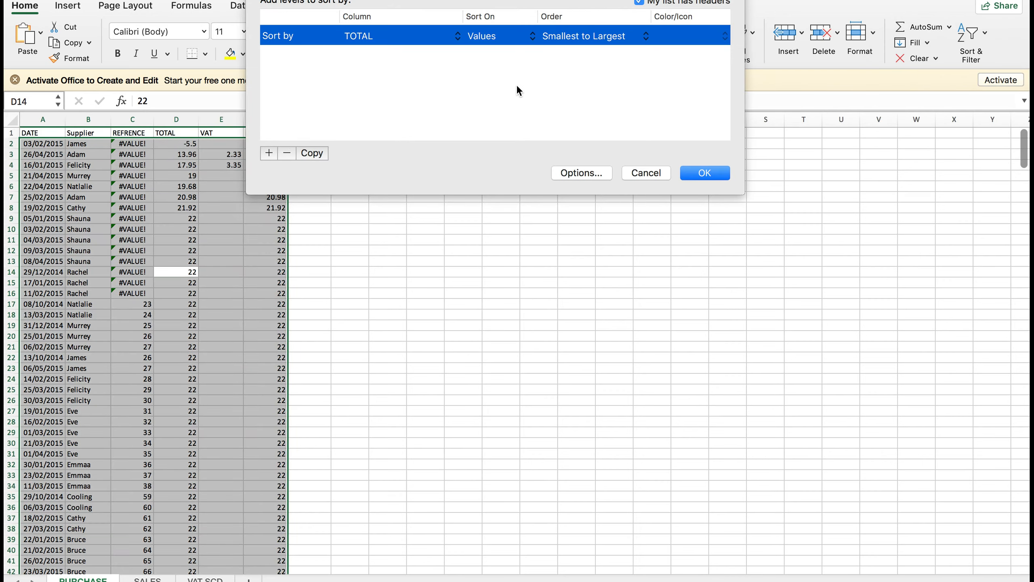
left_click_drag(479, 3, 531, 149)
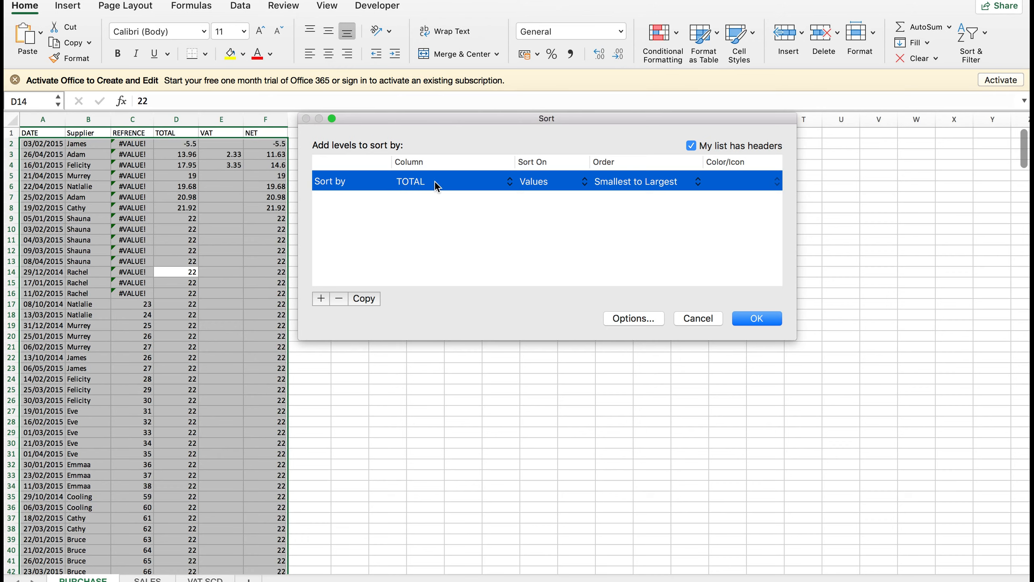
left_click(434, 182)
left_click(510, 185)
Add a second level sorting Supplier A to Z on values.
left_click(320, 300)
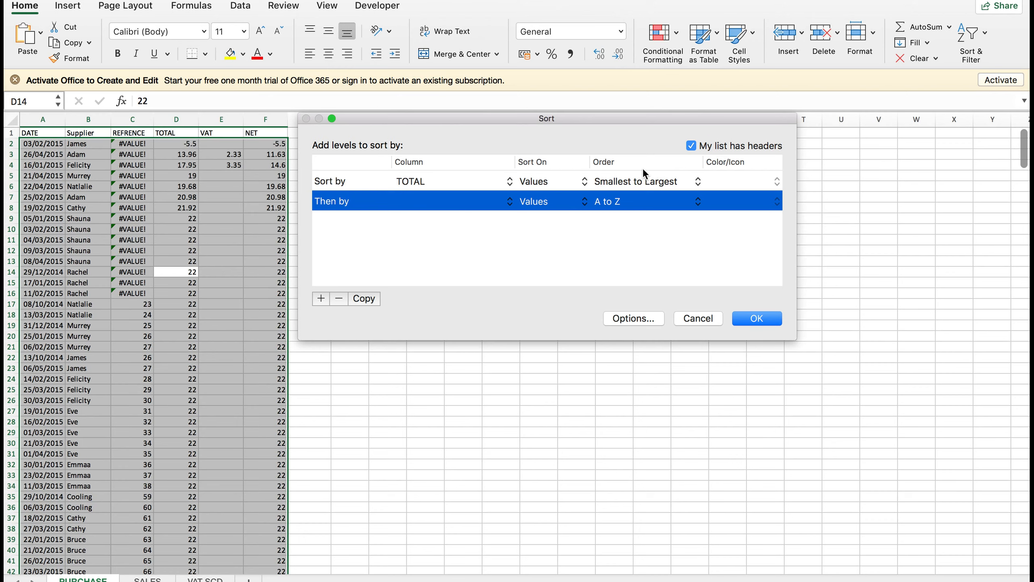
left_click(720, 181)
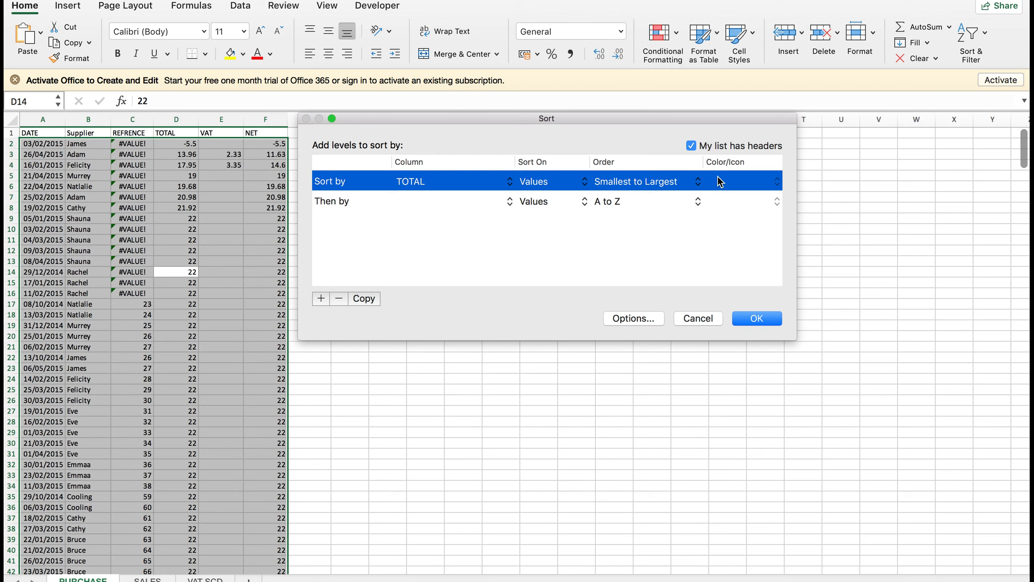
left_click(405, 202)
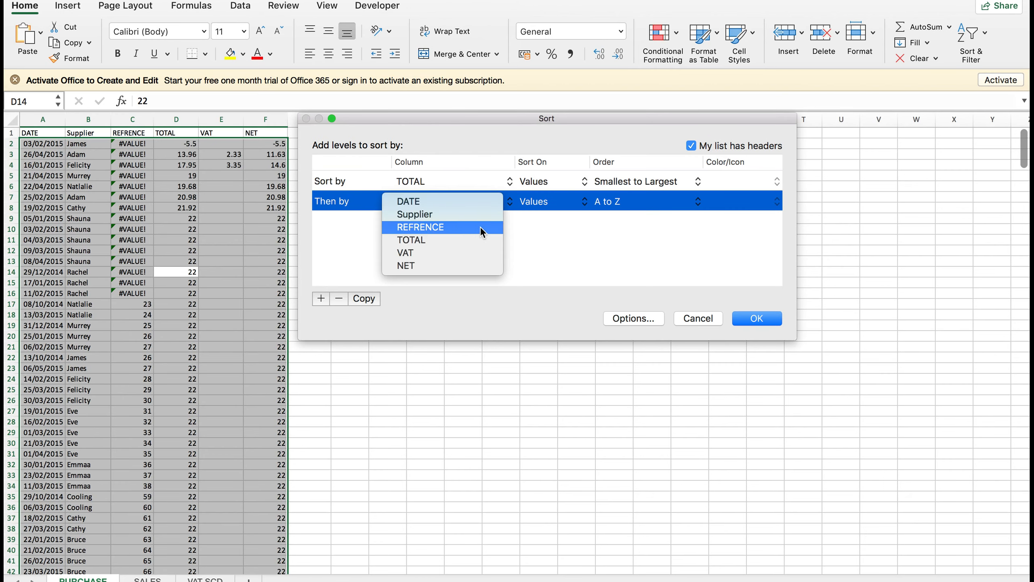
left_click(463, 214)
left_click(675, 205)
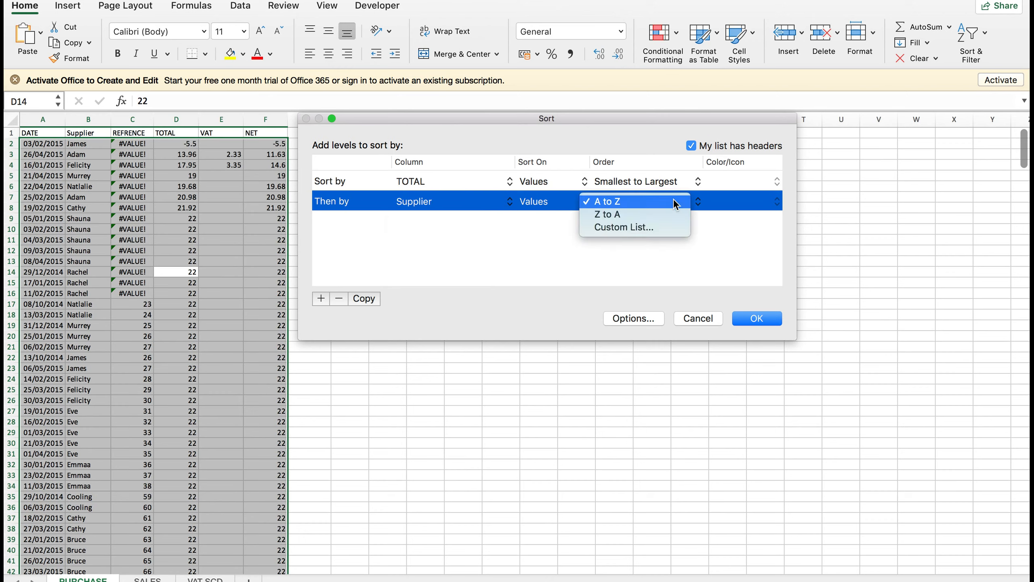
left_click(675, 201)
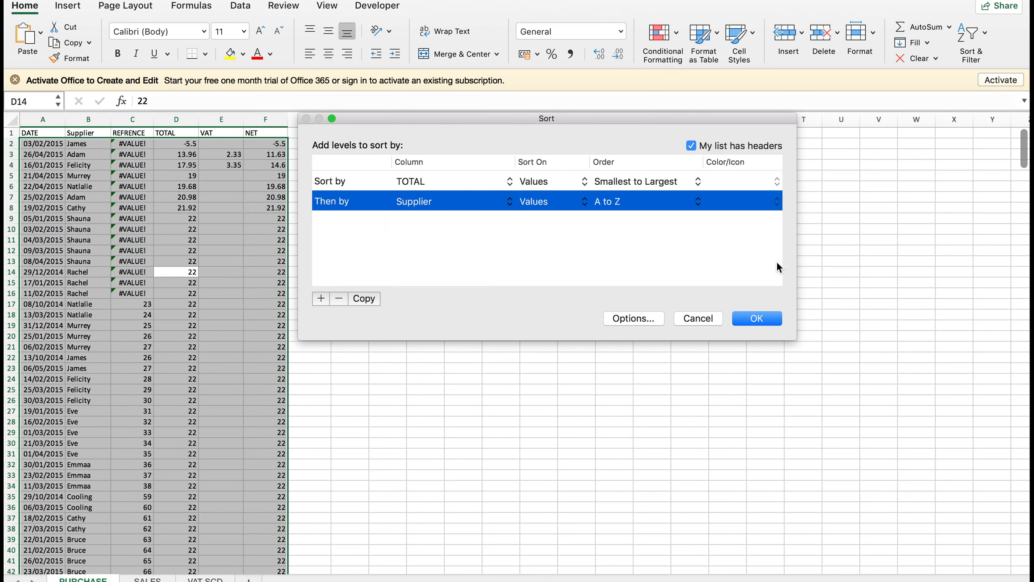
left_click(556, 200)
left_click(556, 199)
Add a third level sorting DATE newest to oldest and apply the sort.
left_click(321, 299)
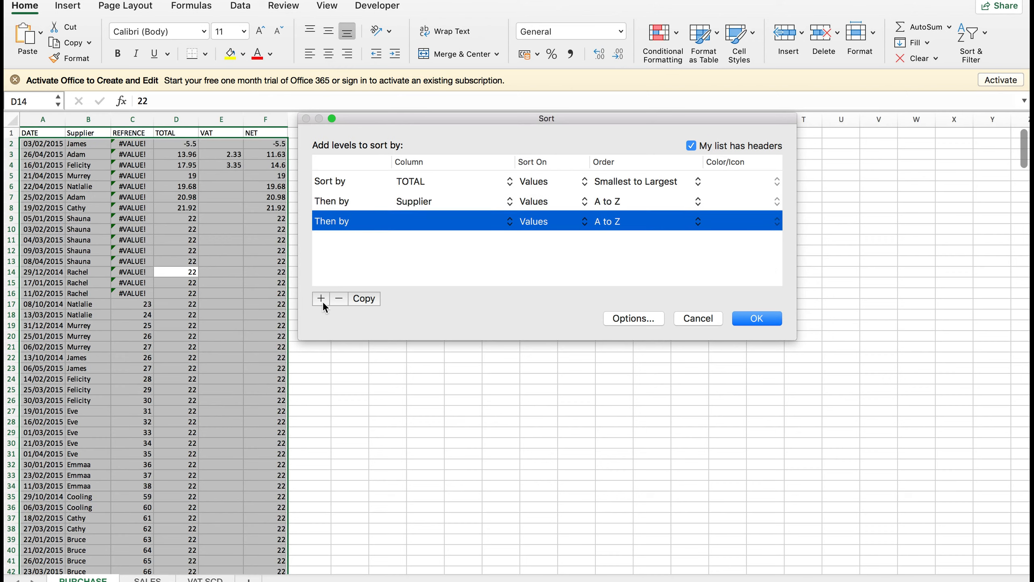
left_click(430, 215)
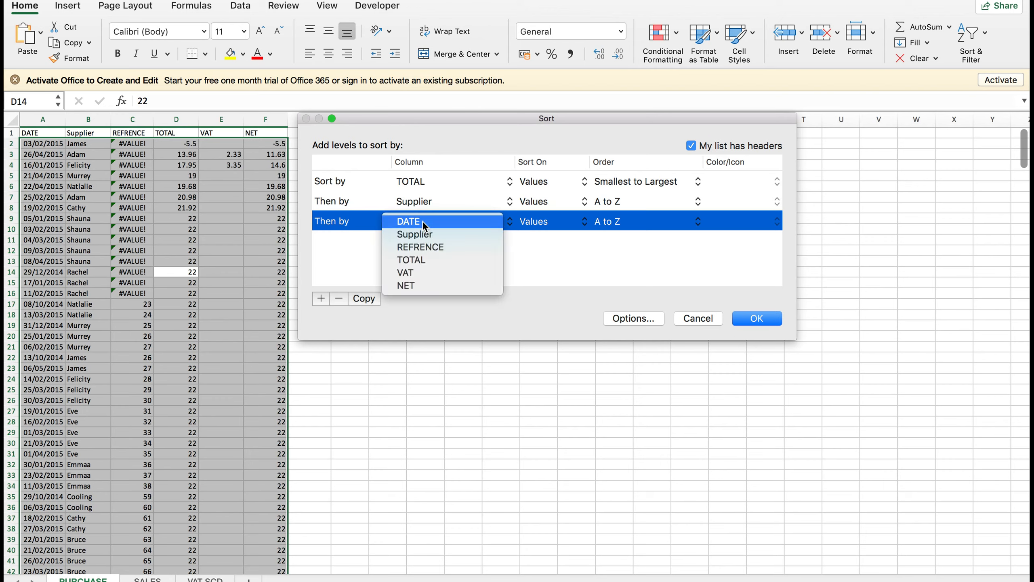
left_click(533, 223)
left_click(630, 228)
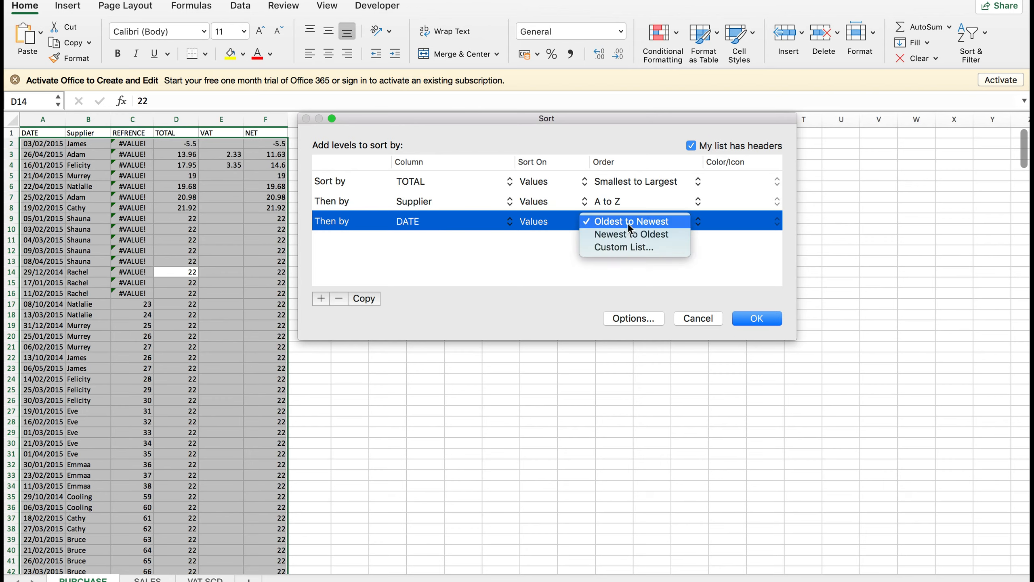
left_click(632, 233)
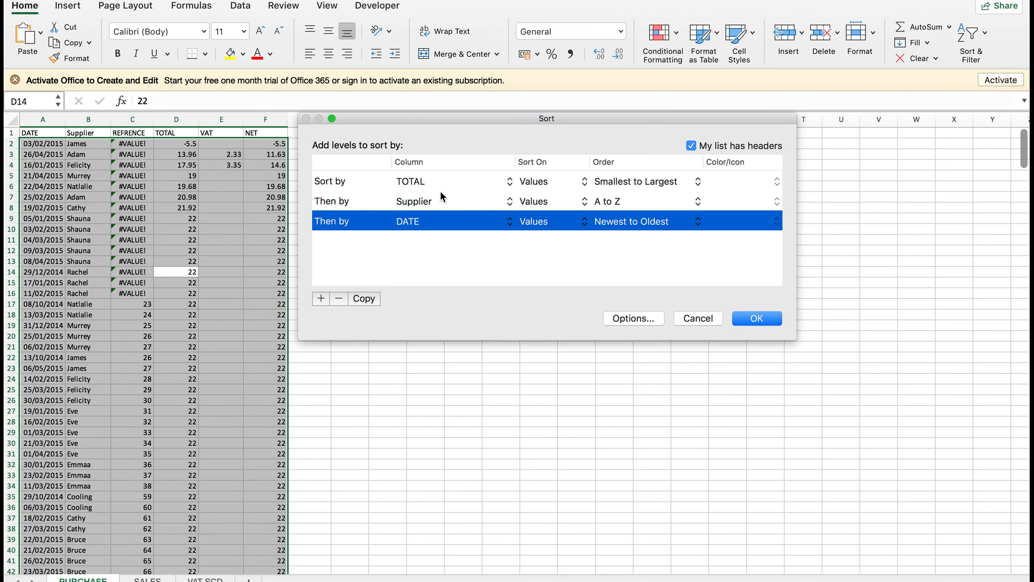
left_click(762, 319)
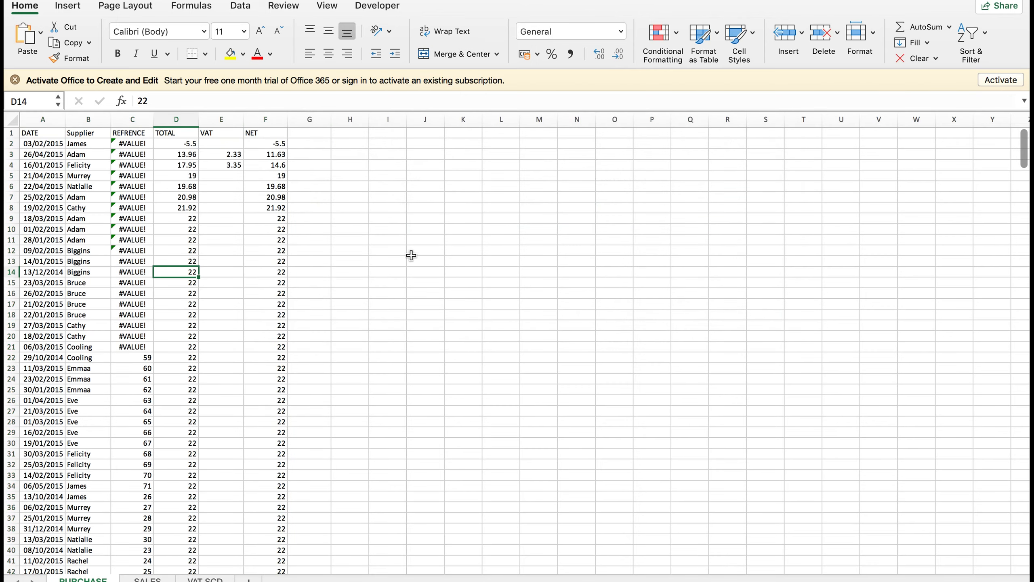
Clear the selection, check a NET formula, then select headers A1:F1 from DATE to NET.
left_click(205, 274)
left_click(295, 233)
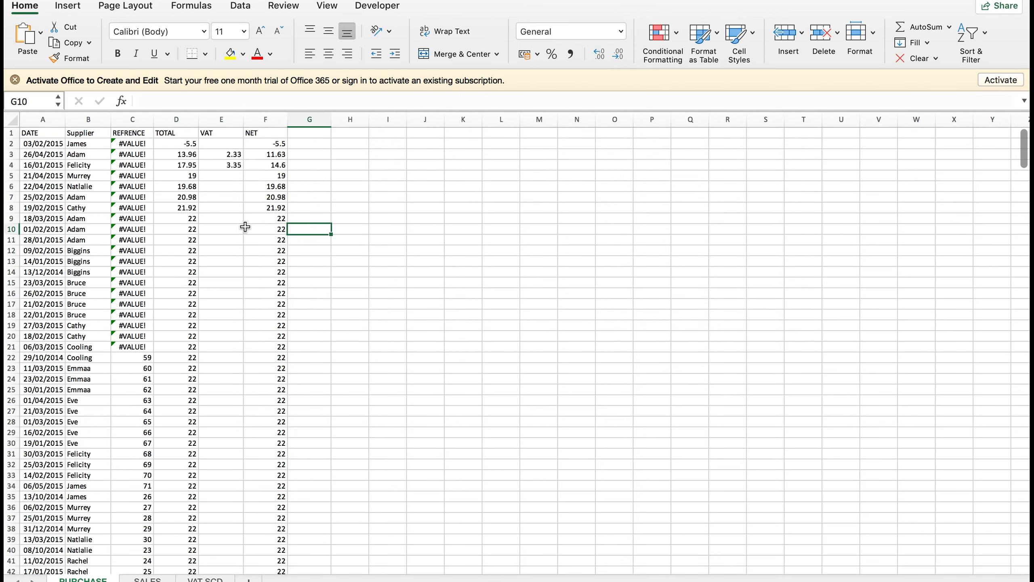
left_click(256, 236)
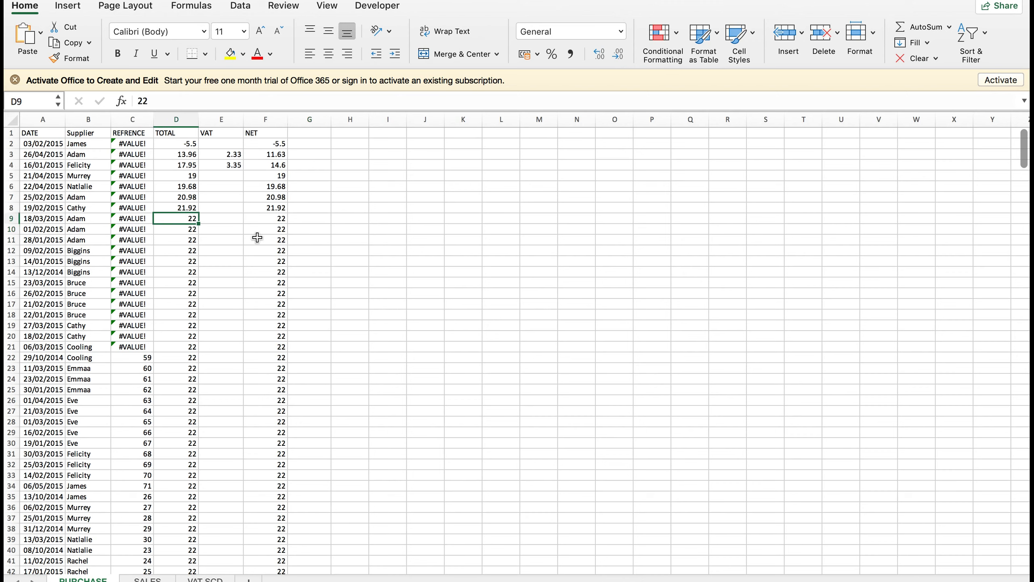
left_click(340, 209)
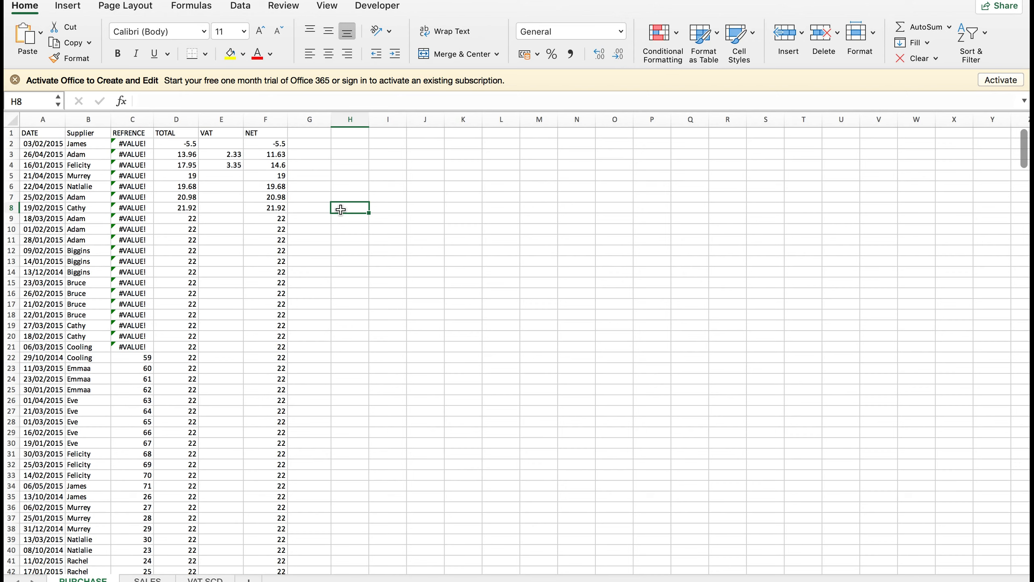
left_click(95, 184)
left_click_drag(41, 133, 265, 120)
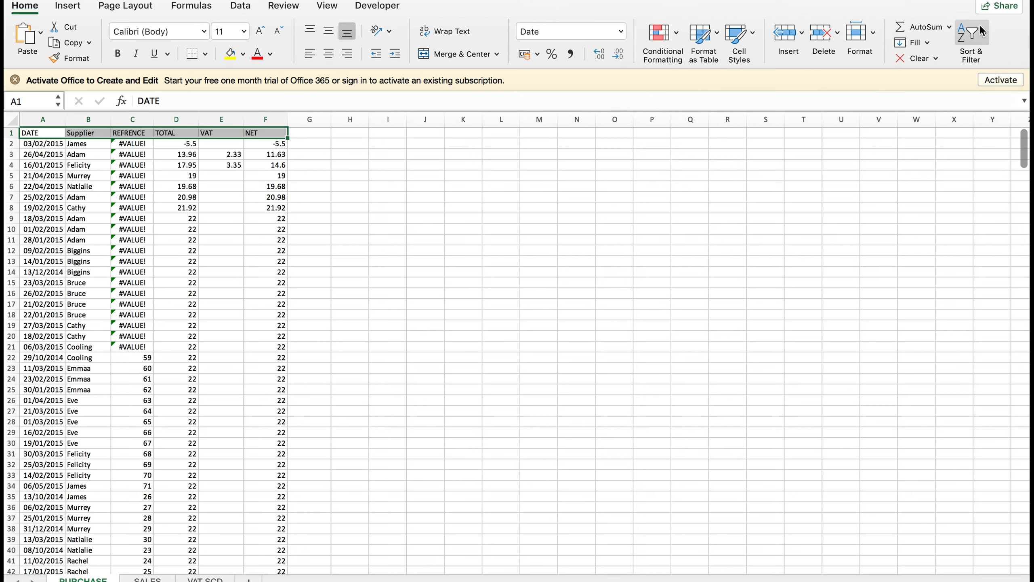
Turn on AutoFilter drop-downs for the ledger's header row.
left_click(981, 29)
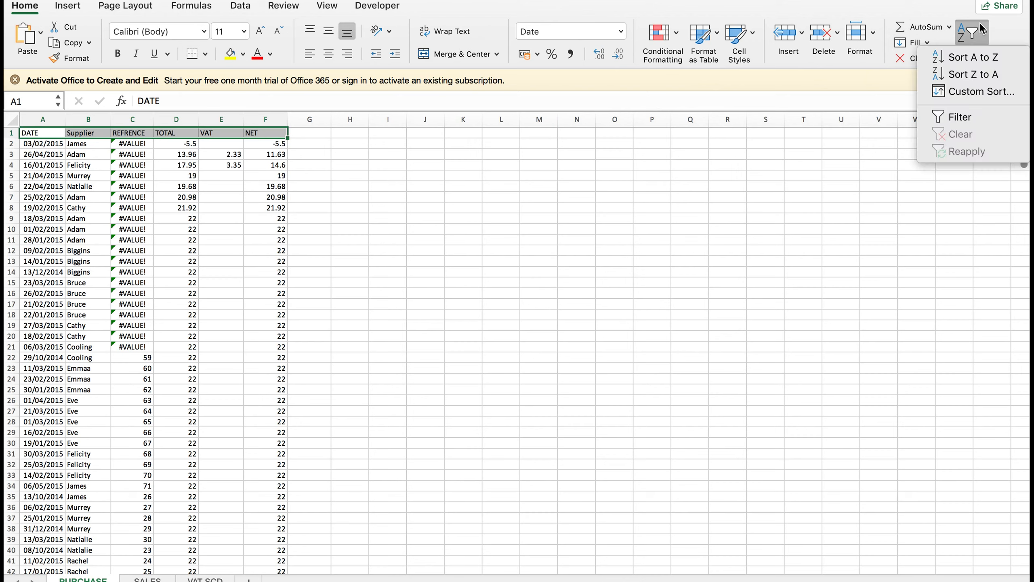
left_click(976, 116)
left_click(264, 164)
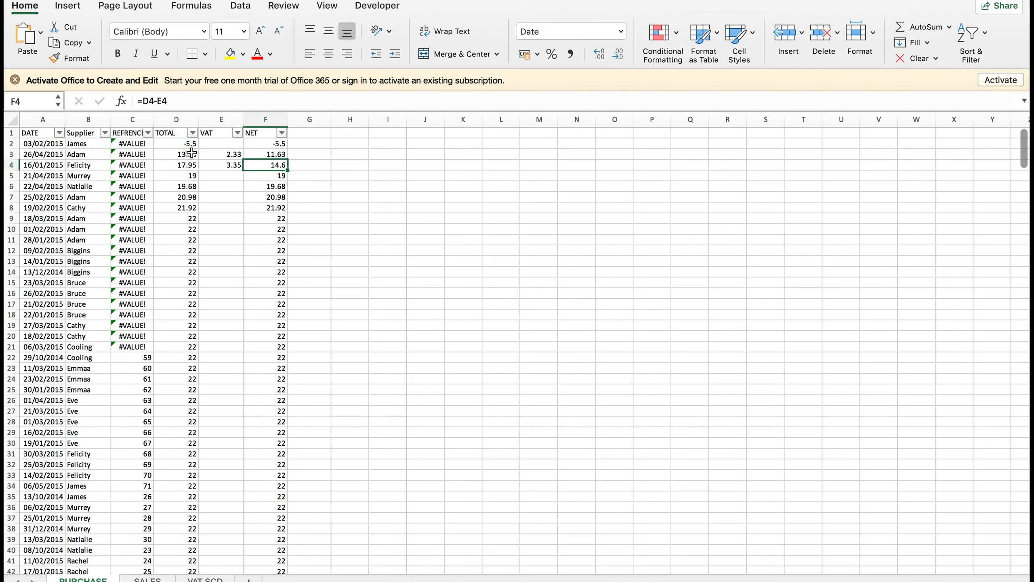
Sort the DATE column ascending from its filter arrow, putting 12/02/2014 first.
left_click(62, 133)
left_click(61, 133)
left_click(105, 134)
left_click(79, 150)
left_click(60, 133)
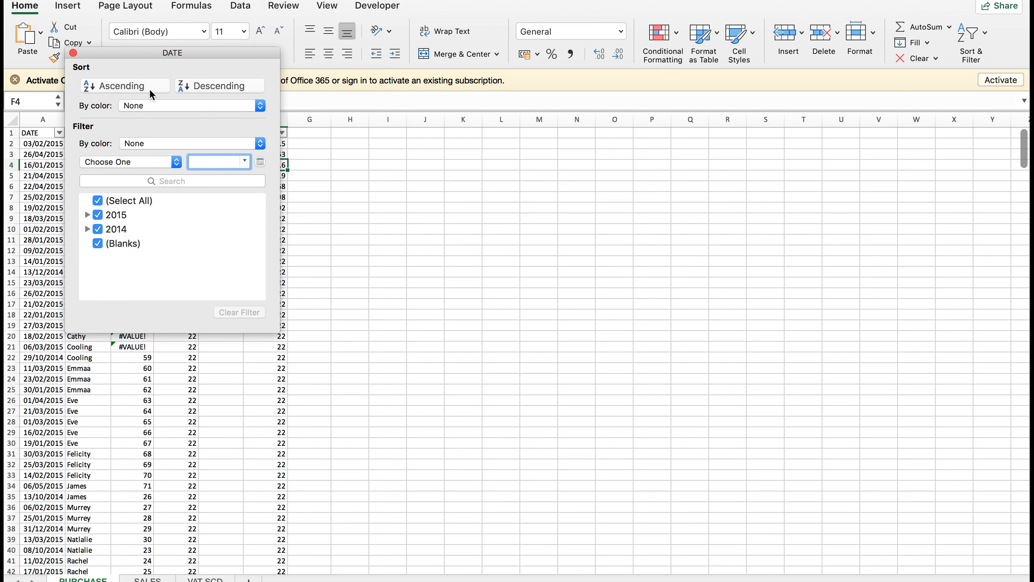
left_click(122, 91)
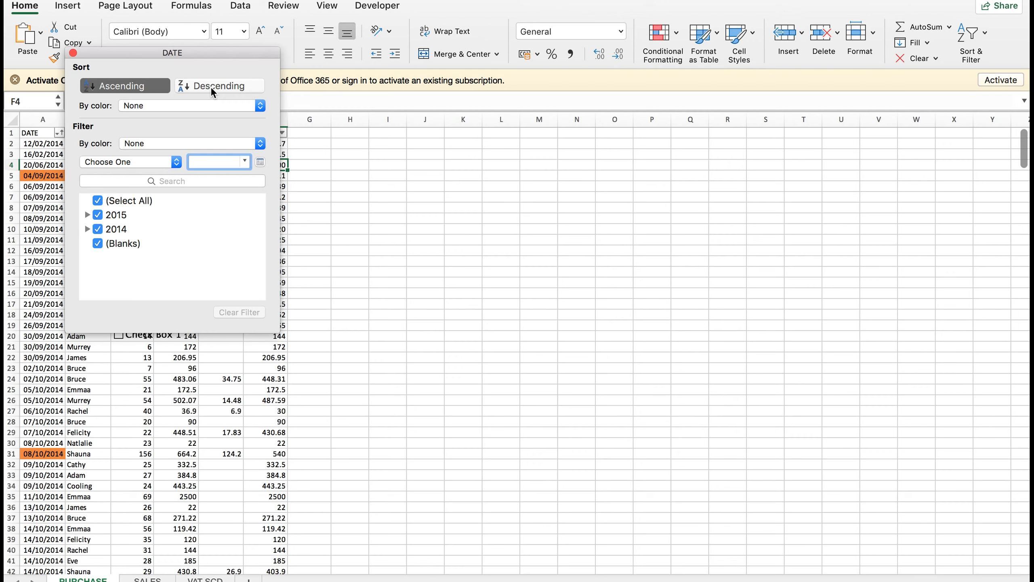
Sort DATE by cell colour, trying Orange on top before settling on No Fill first.
left_click(138, 109)
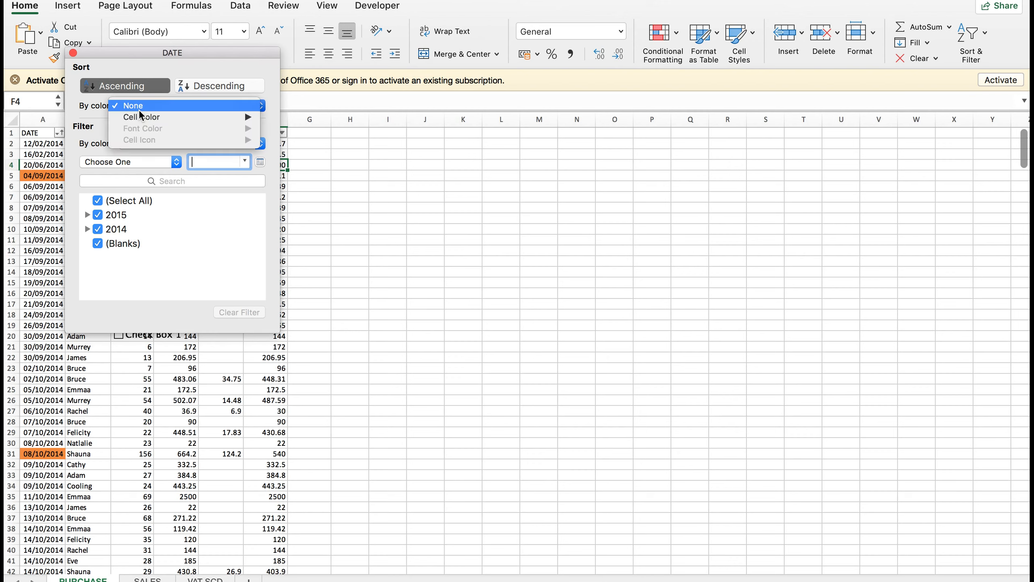
mouse_move(144, 119)
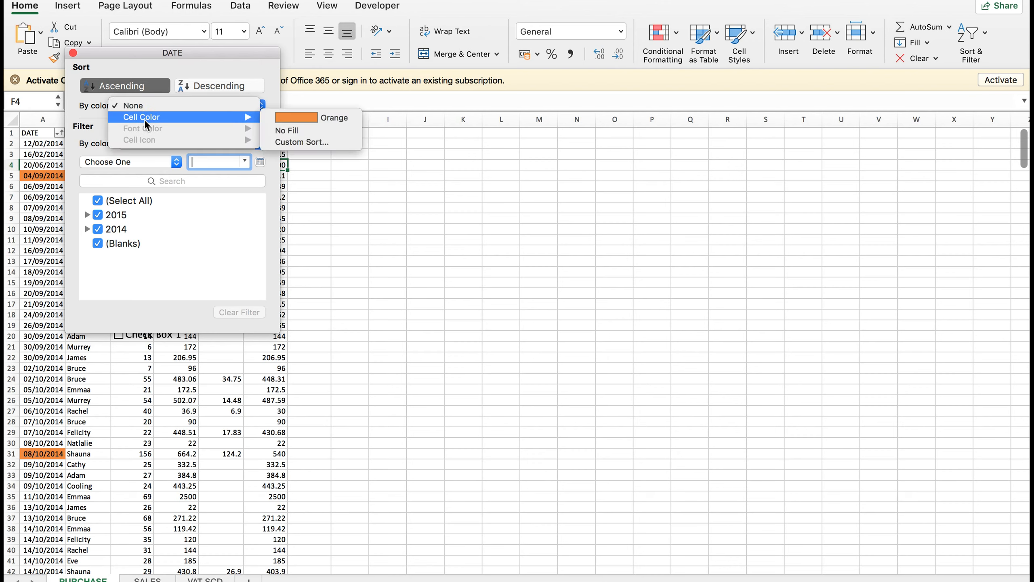
left_click(314, 130)
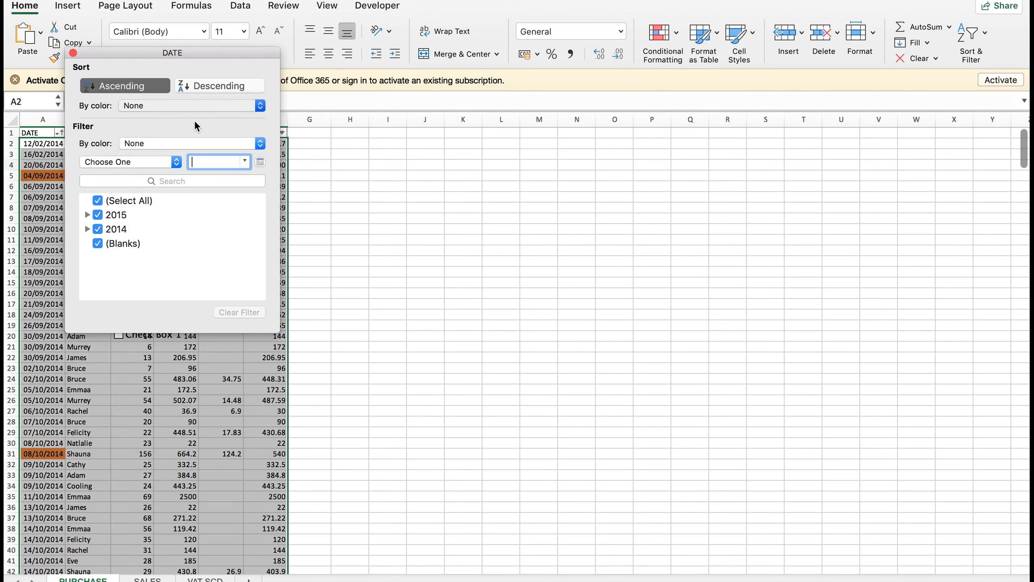
left_click(189, 101)
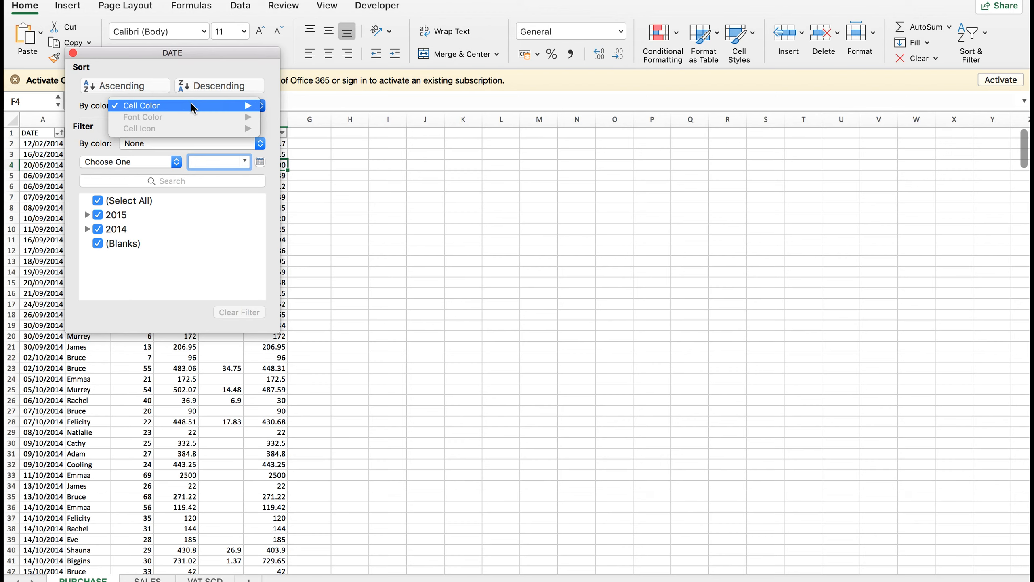
mouse_move(238, 107)
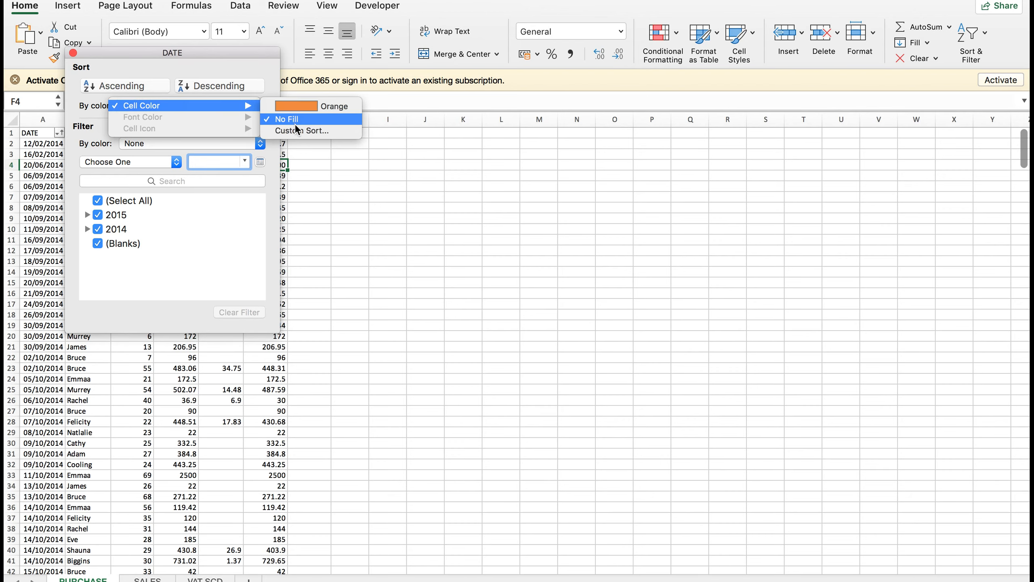
left_click(321, 111)
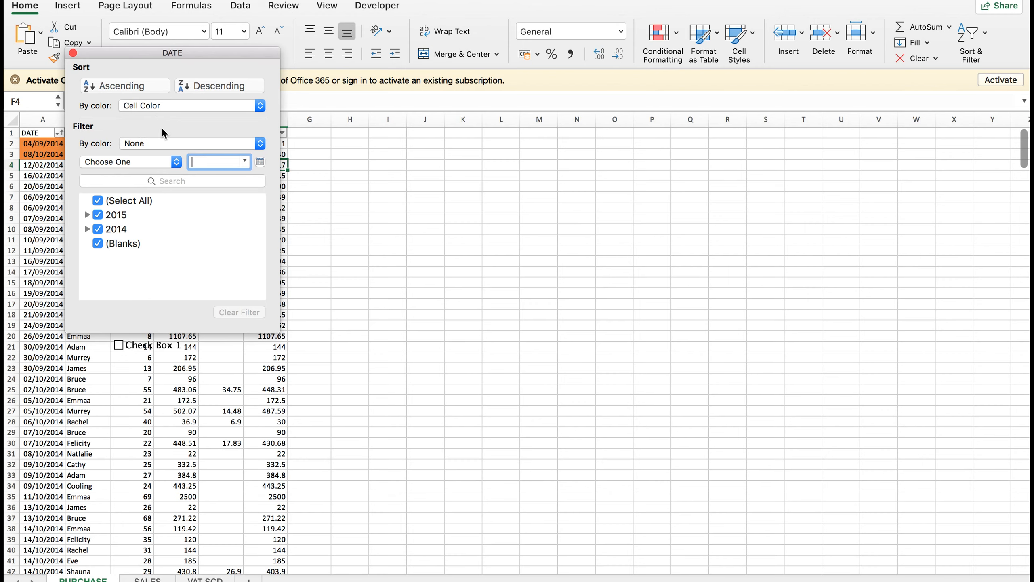
left_click(131, 103)
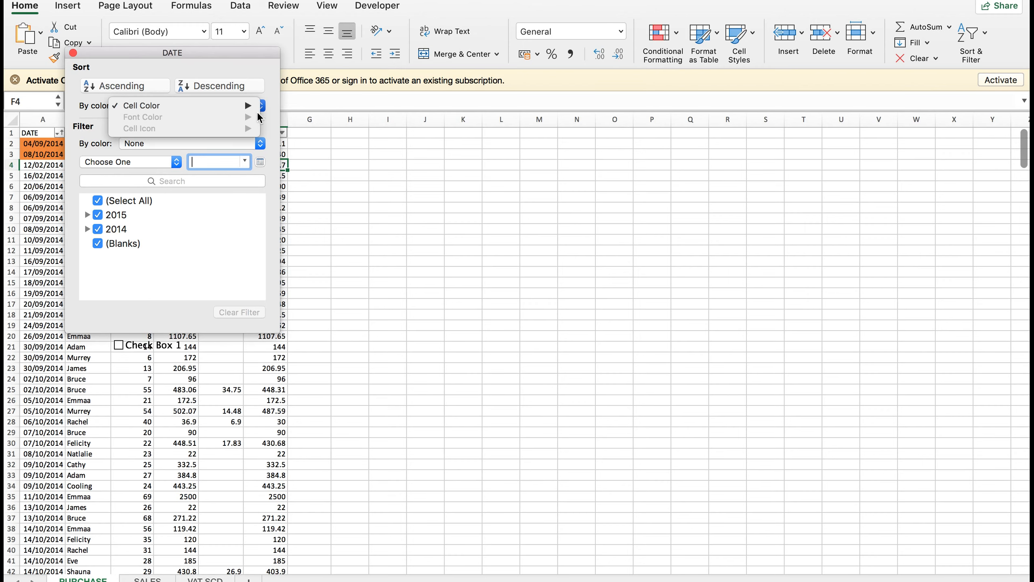
left_click(297, 120)
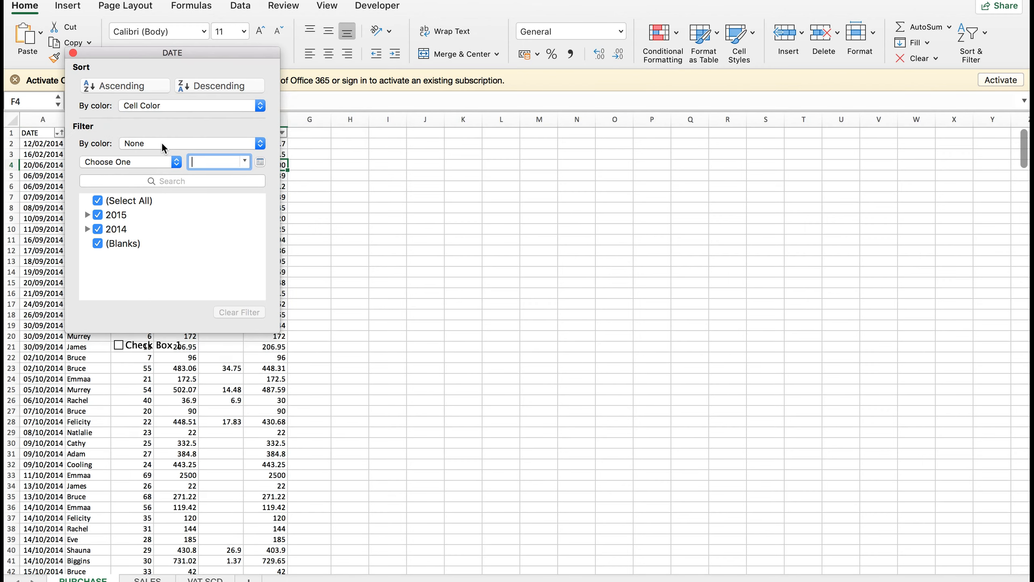
left_click(161, 142)
Try filtering to orange-filled dates, undo it, and browse the 2014 and 2015 month lists.
mouse_move(162, 155)
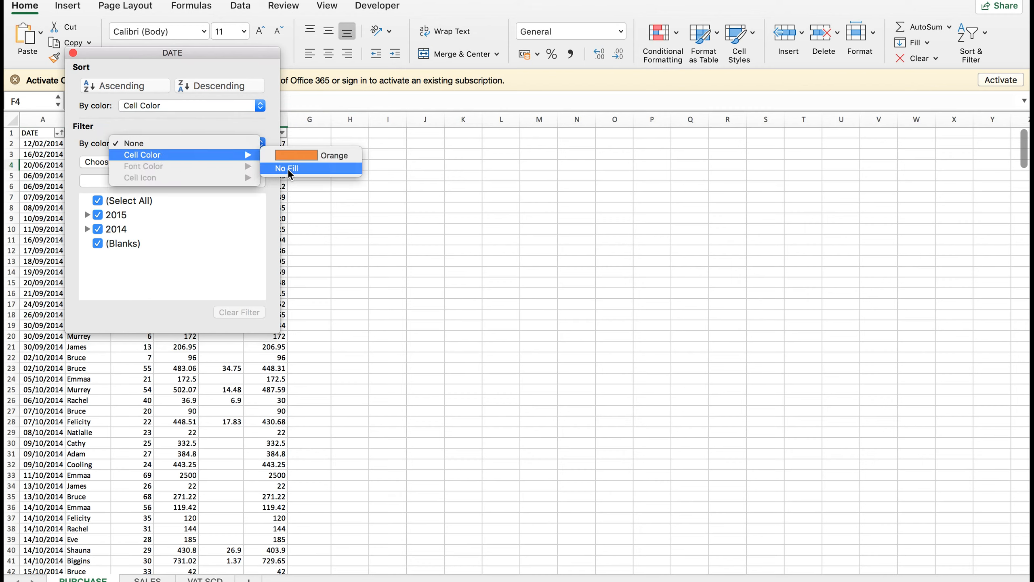
left_click(325, 159)
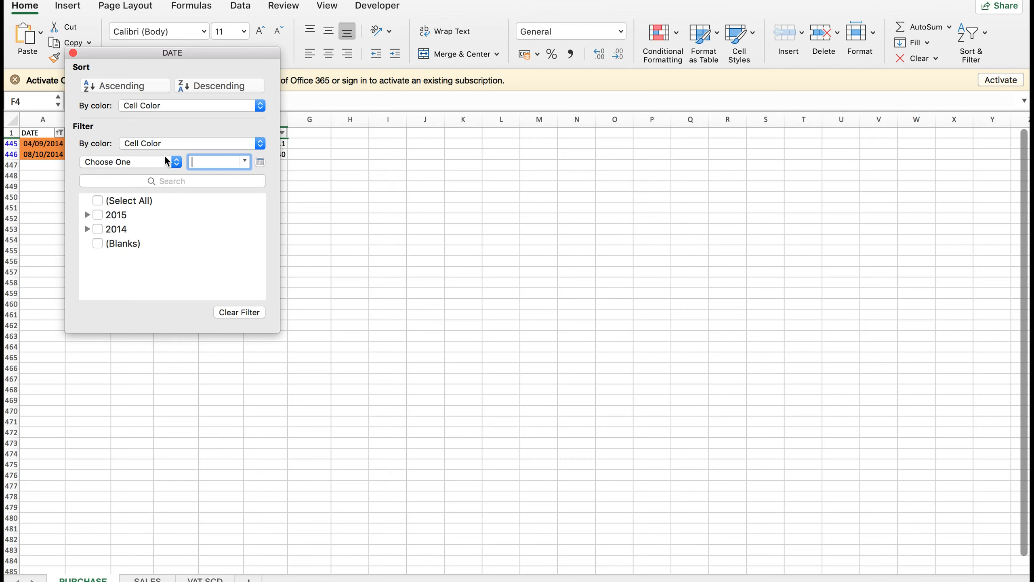
left_click(148, 161)
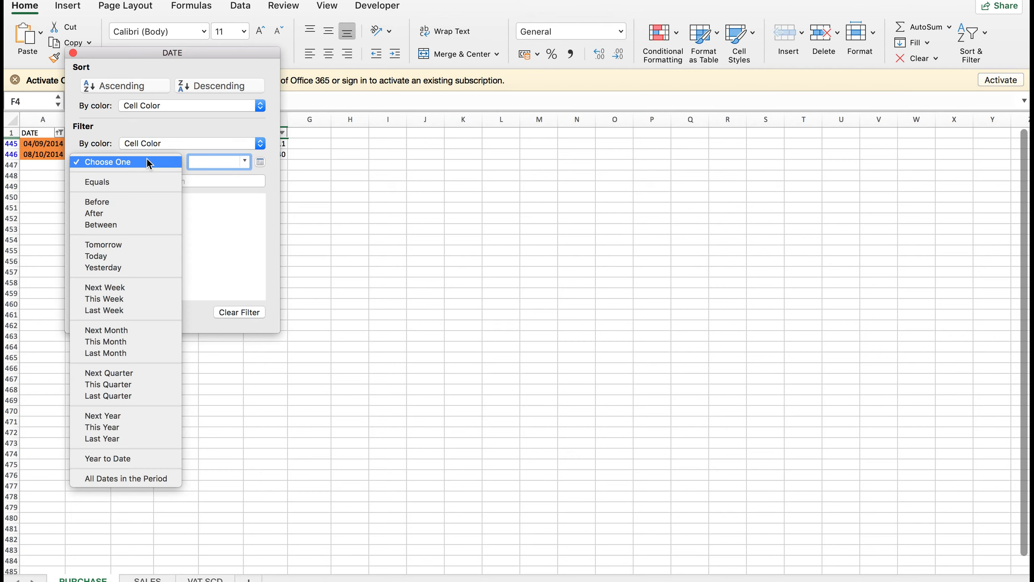
left_click(146, 161)
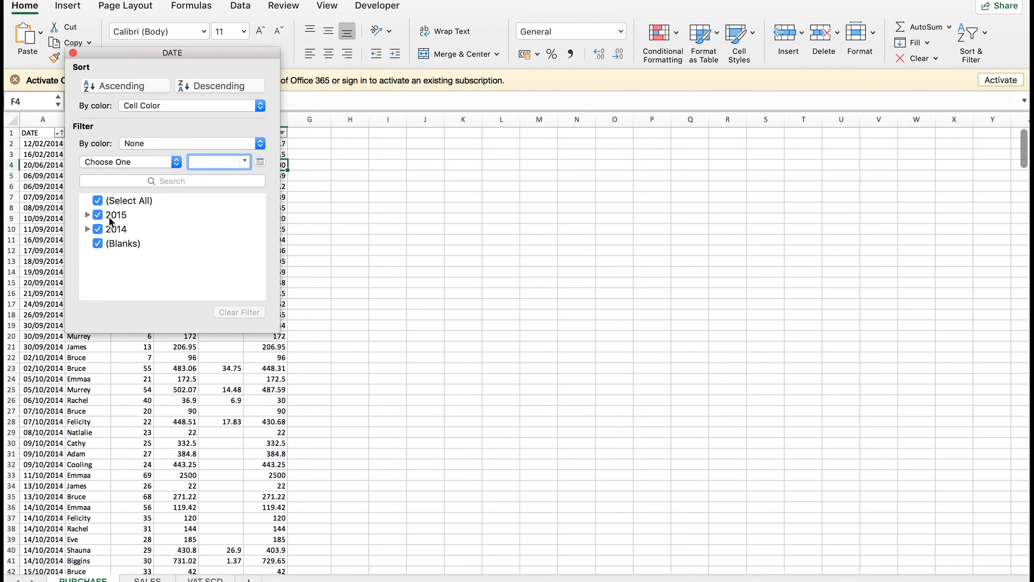
left_click(87, 227)
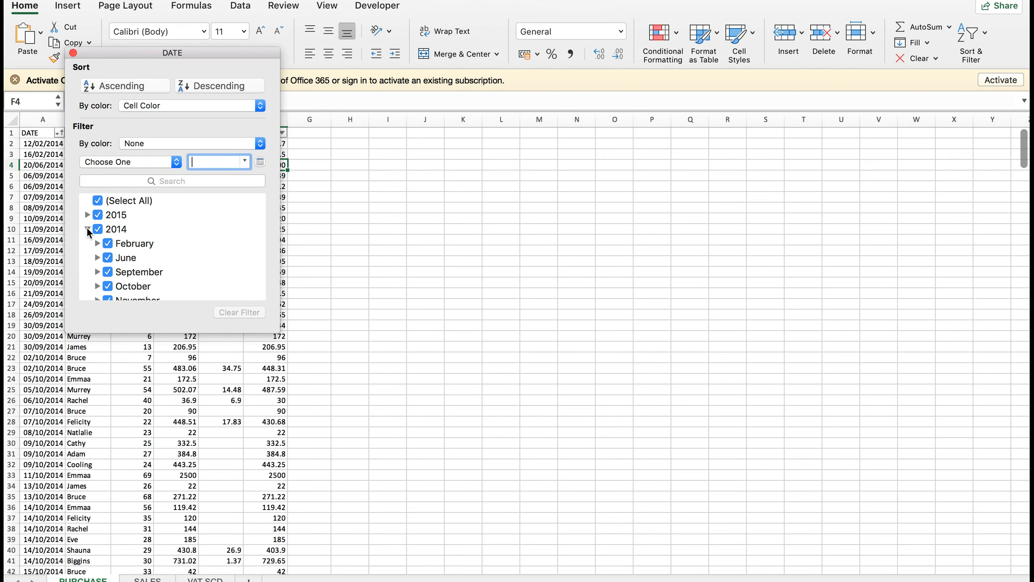
left_click(87, 216)
left_click(87, 214)
left_click(87, 229)
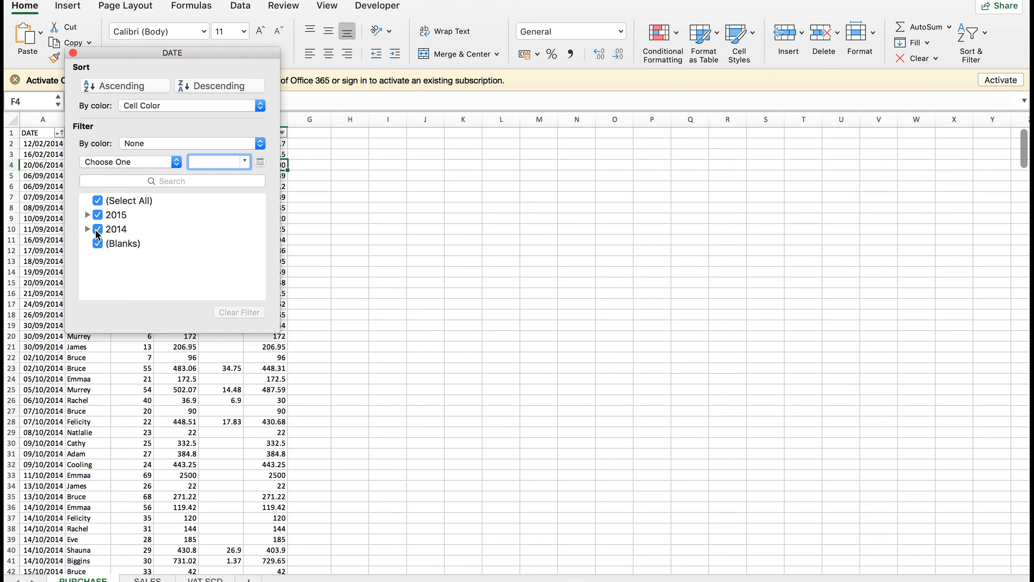
Untick Select All, tick 2014 and (Blanks), and apply the DATE filter.
left_click(97, 200)
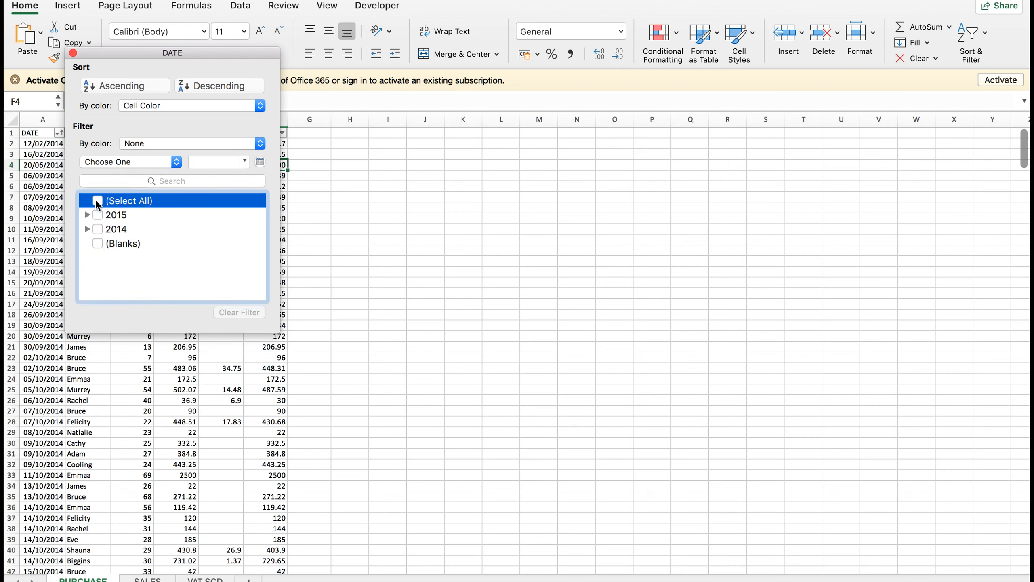
left_click(98, 230)
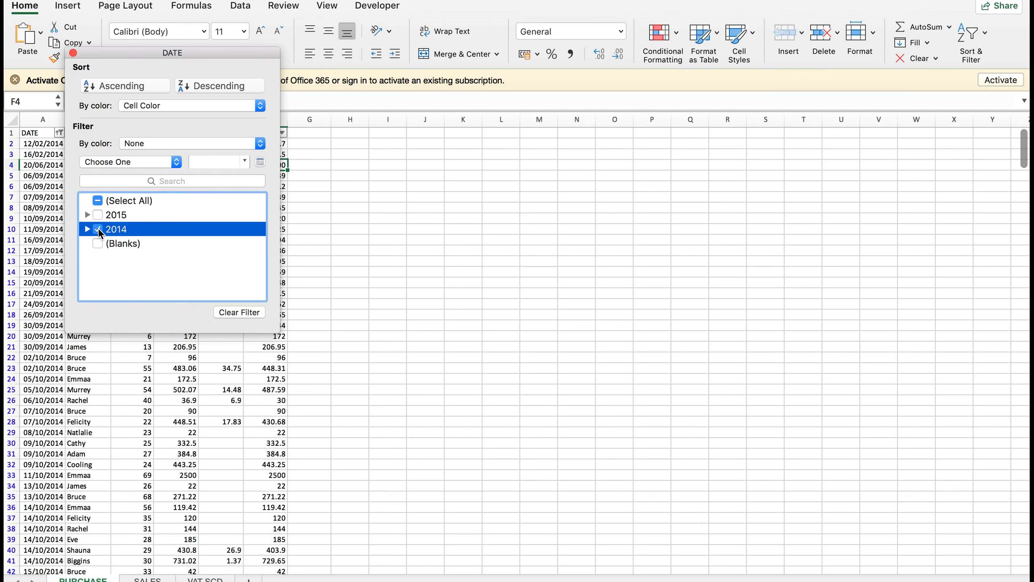
left_click(97, 243)
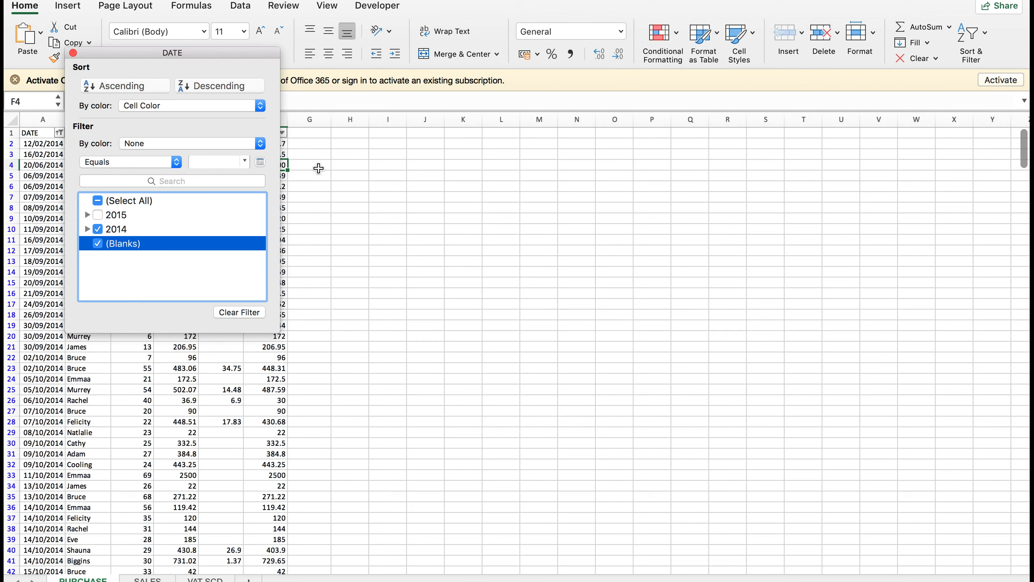
left_click(297, 169)
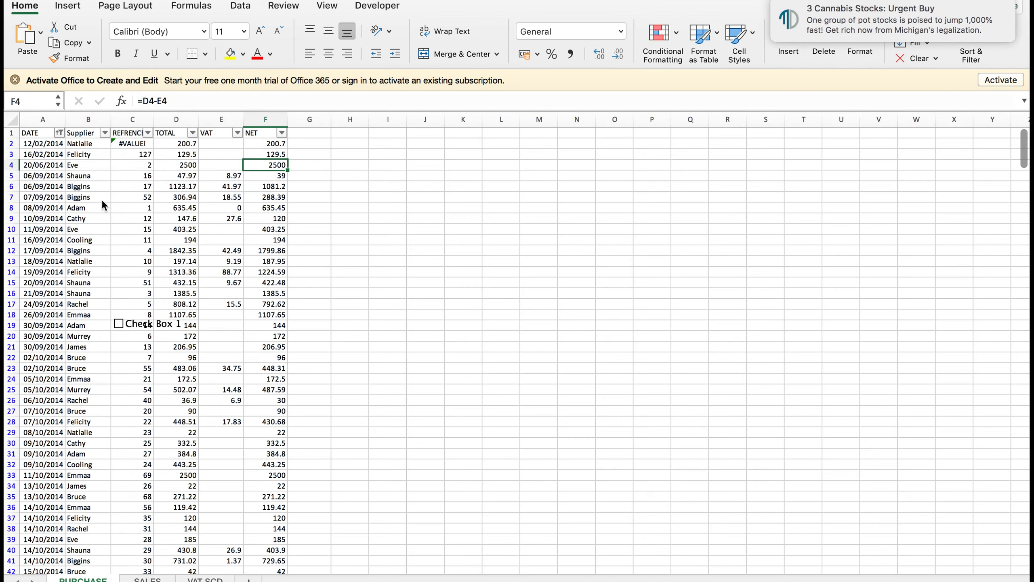
Scroll through the 2014-filtered rows, selecting B7 and A30 along the way.
left_click(102, 200)
scroll(42, 275, "down", 5)
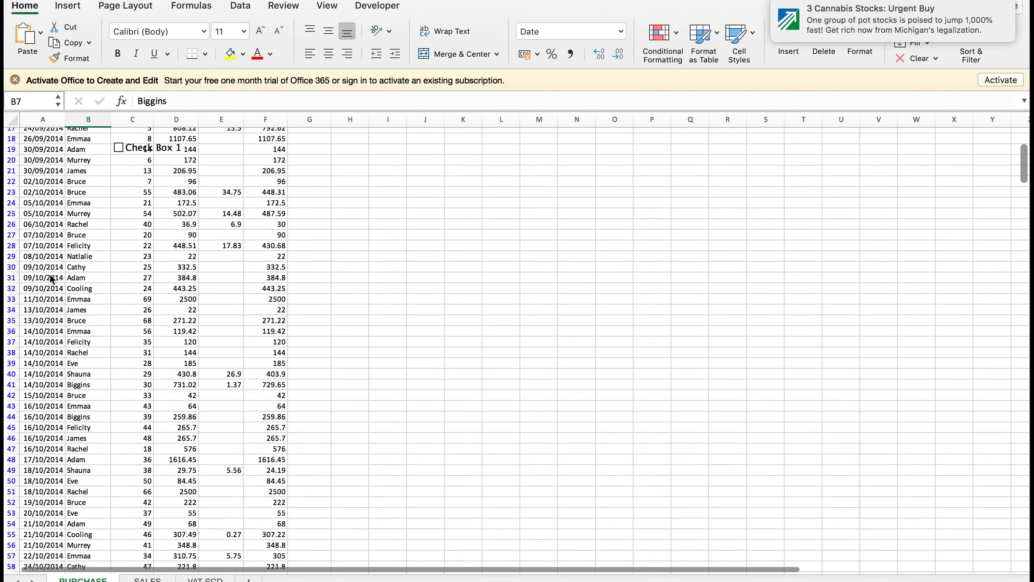
left_click(42, 268)
scroll(32, 342, "down", 6)
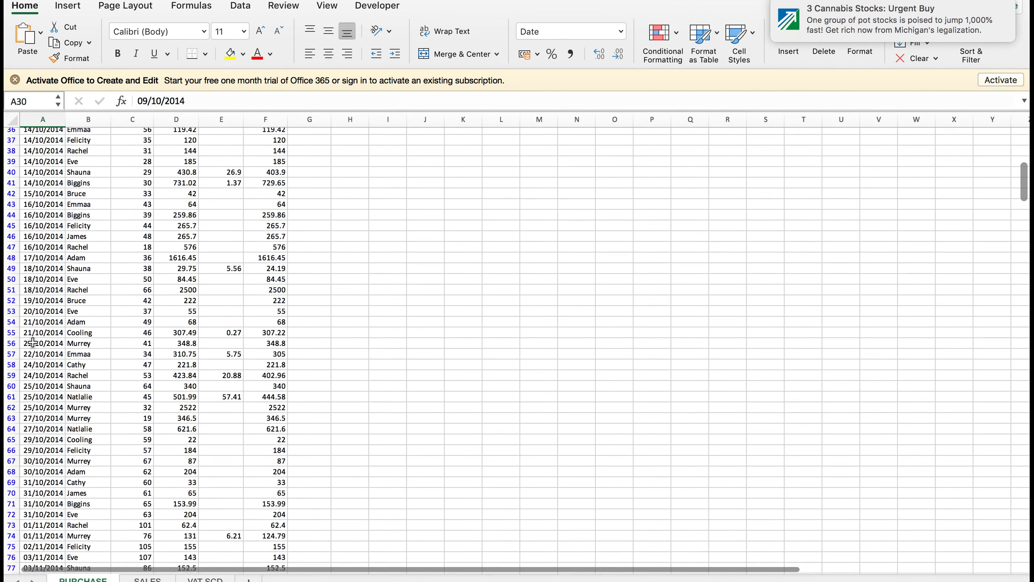
scroll(32, 343, "down", 20)
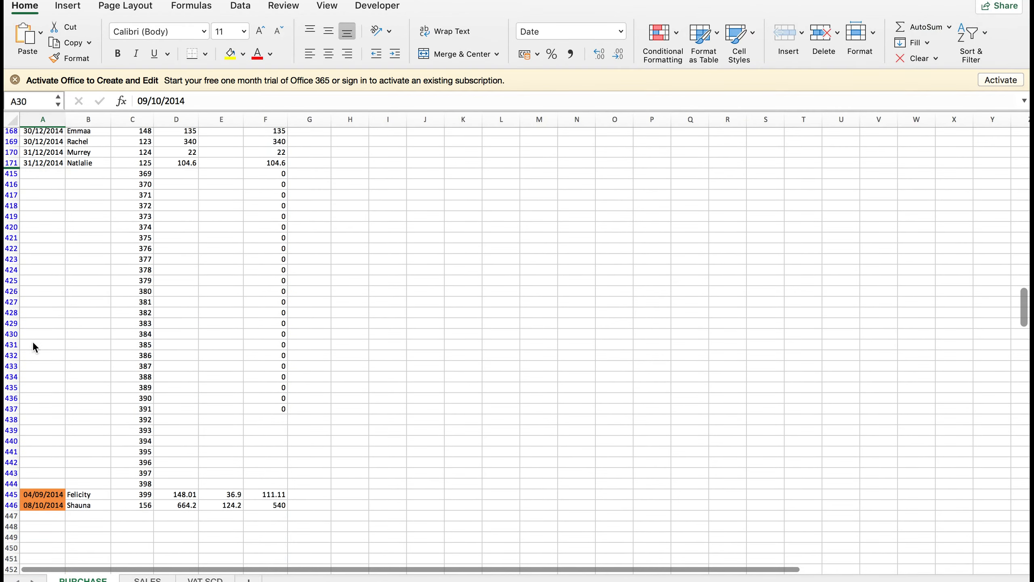
scroll(33, 347, "up", 2)
scroll(33, 346, "down", 10)
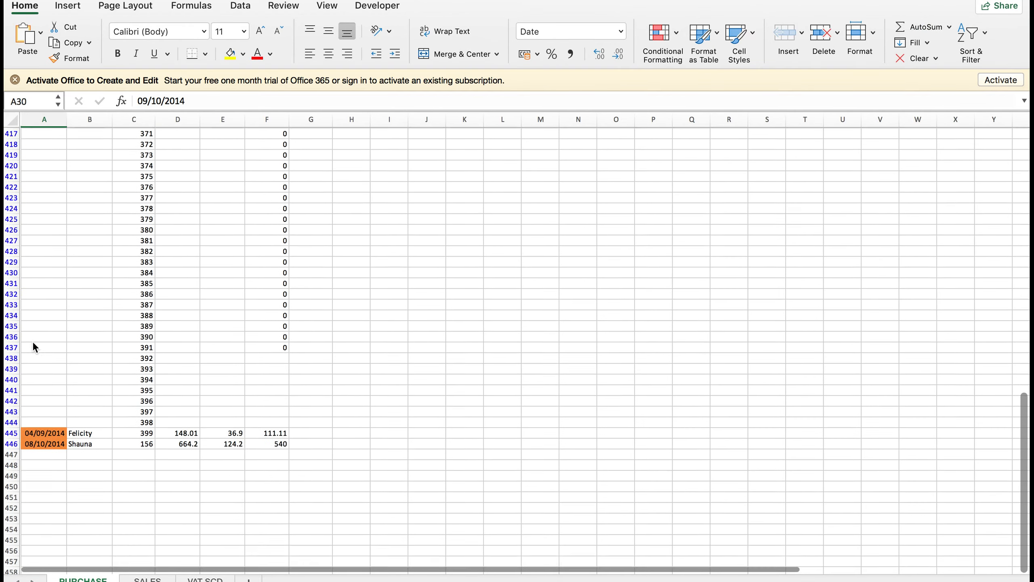
scroll(32, 346, "up", 12)
scroll(32, 341, "up", 20)
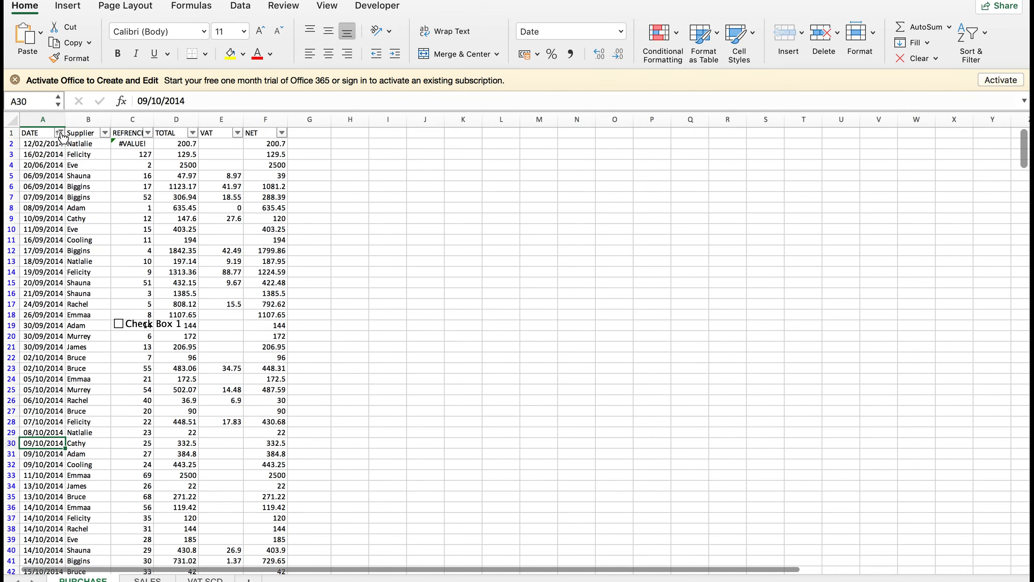
Show the Supplier column's filter options after briefly checking the DATE one.
left_click(60, 133)
left_click(60, 133)
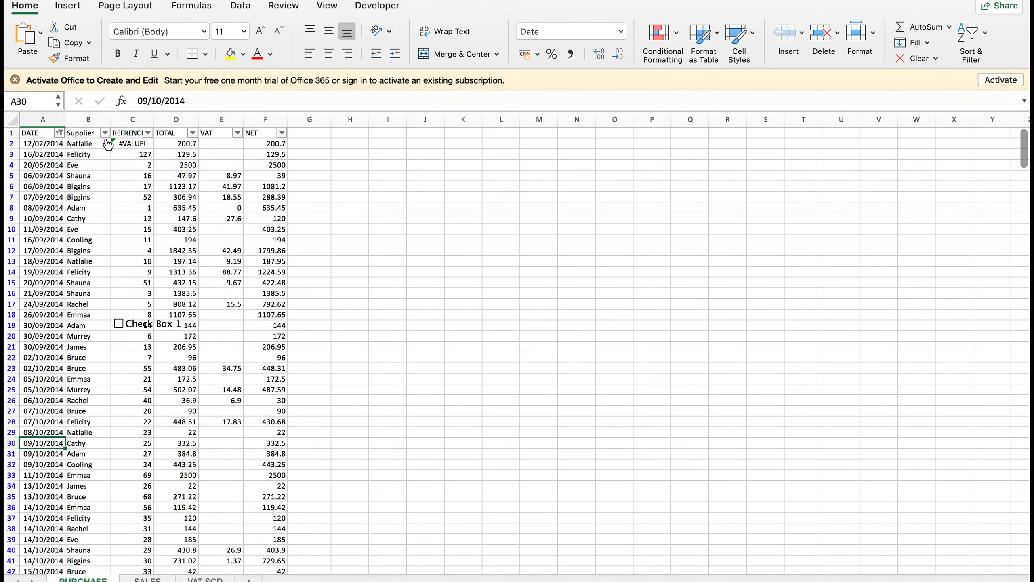
left_click(104, 133)
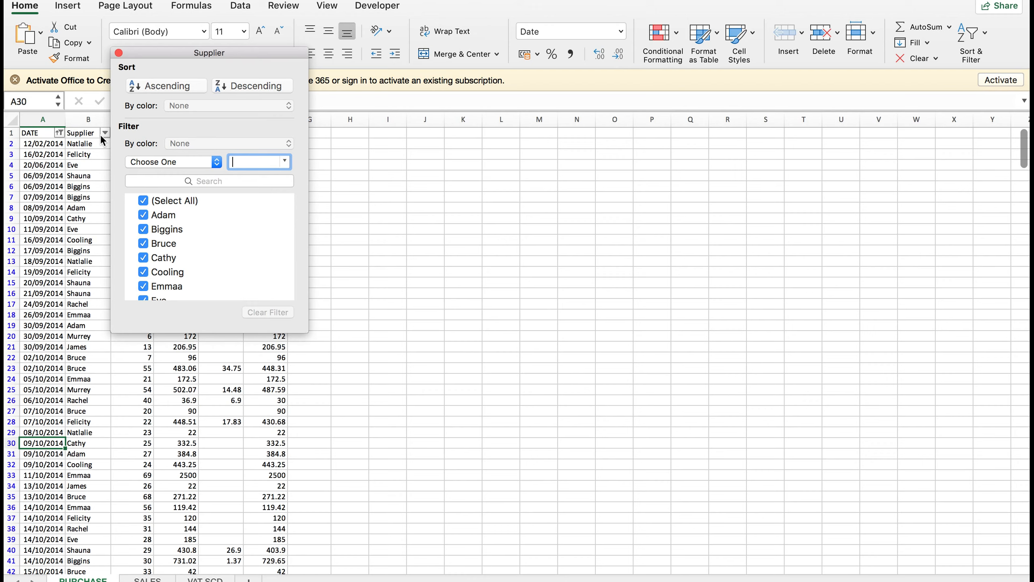
Sort the ledger rows by supplier from A to Z.
left_click(178, 87)
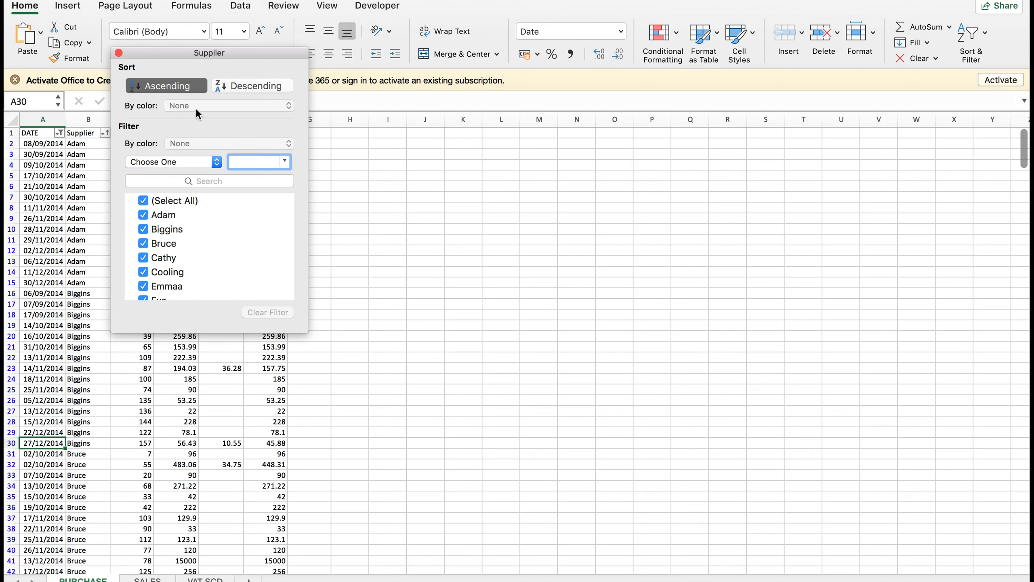
scroll(169, 220, "down", 5)
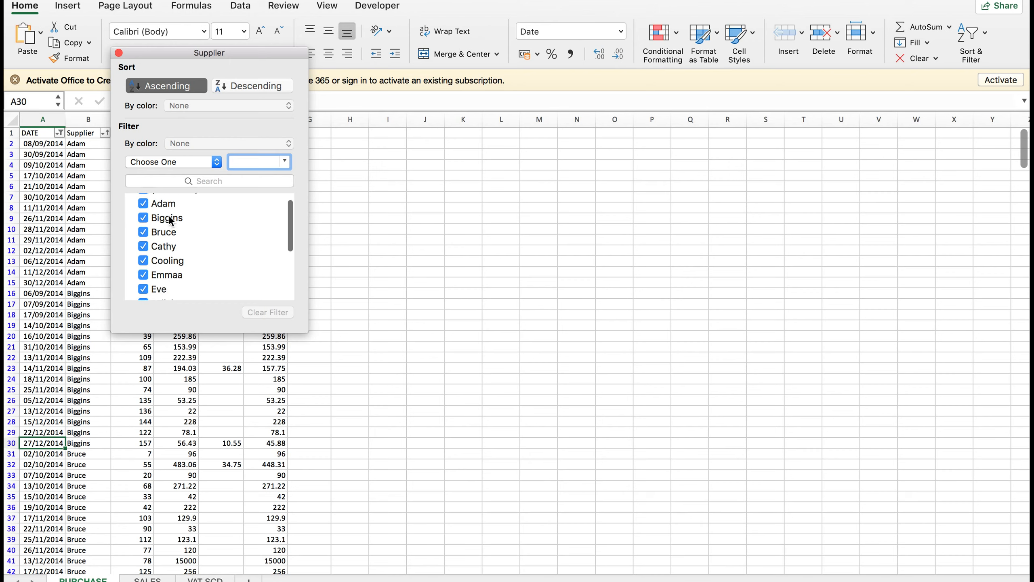
scroll(170, 220, "up", 5)
scroll(171, 221, "down", 5)
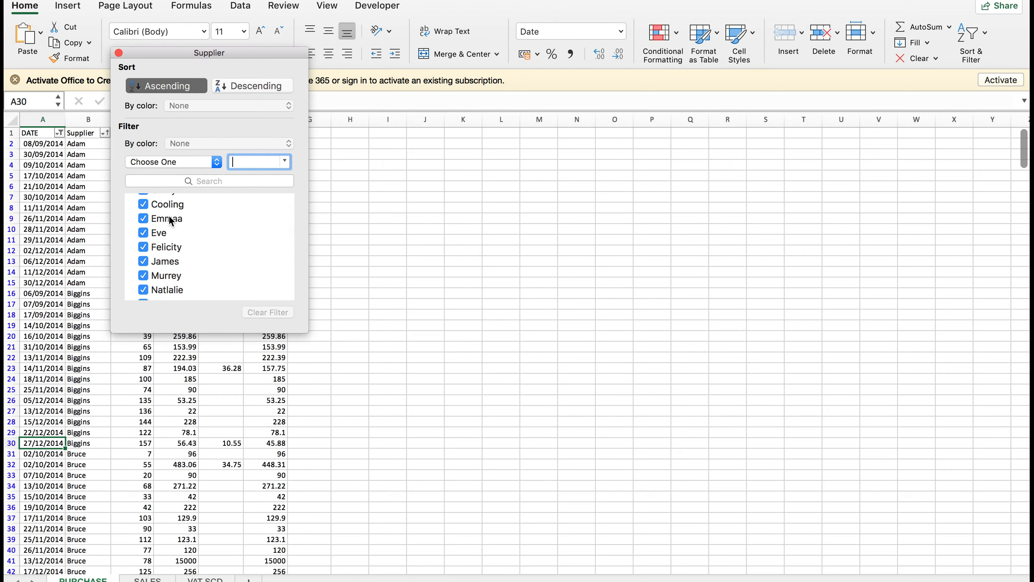
scroll(171, 221, "down", 3)
scroll(169, 220, "up", 6)
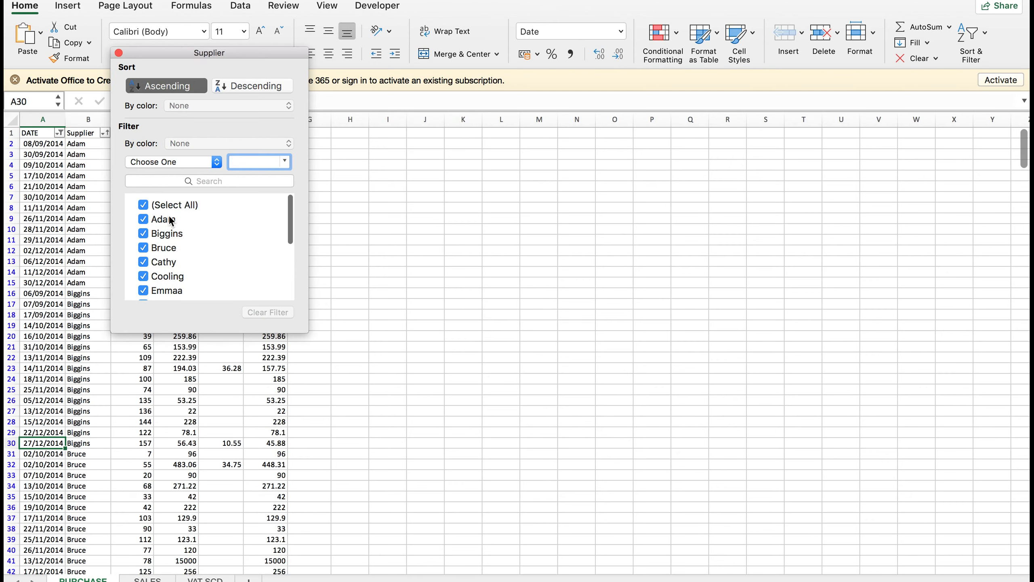
Clear every supplier in the filter list, then tick only Cathy and James.
left_click(143, 201)
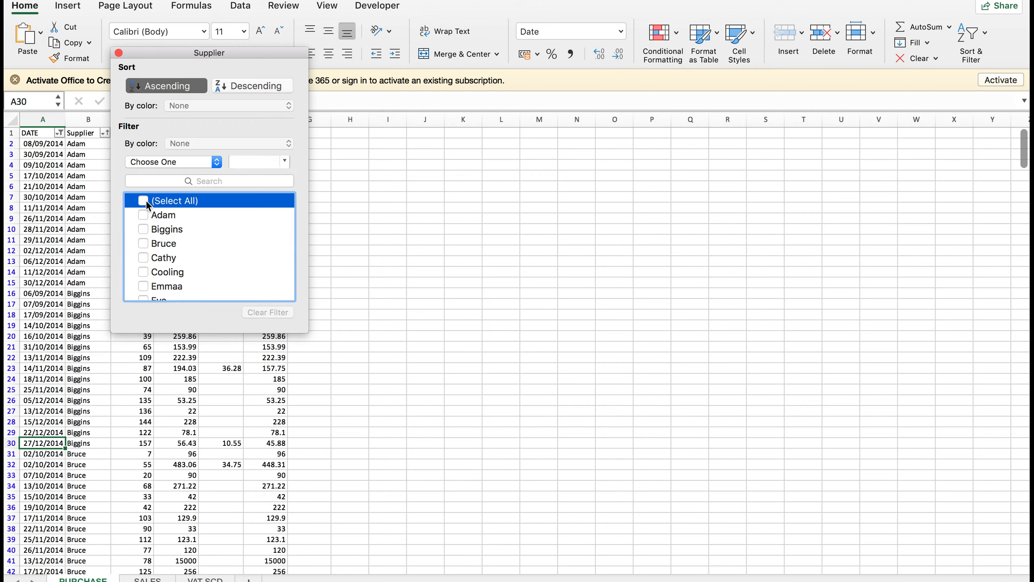
scroll(167, 253, "down", 5)
left_click(143, 293)
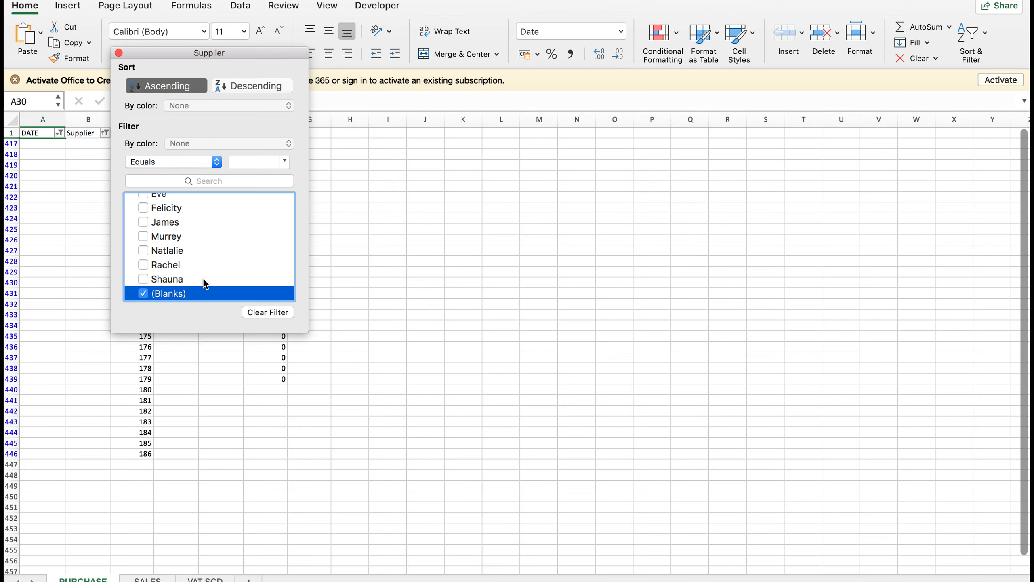
scroll(206, 284, "up", 3)
scroll(206, 284, "down", 5)
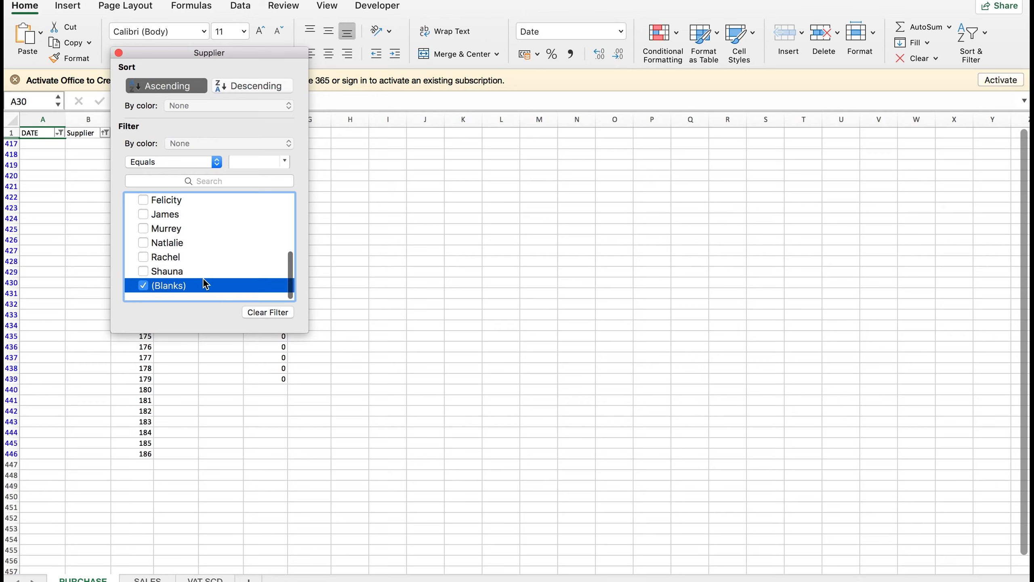
scroll(205, 284, "up", 5)
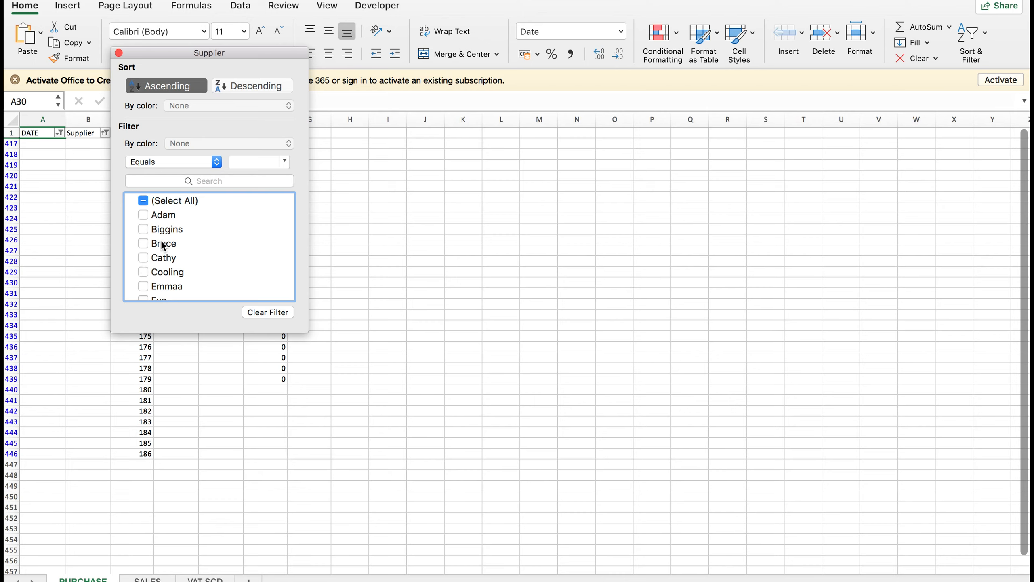
left_click(165, 259)
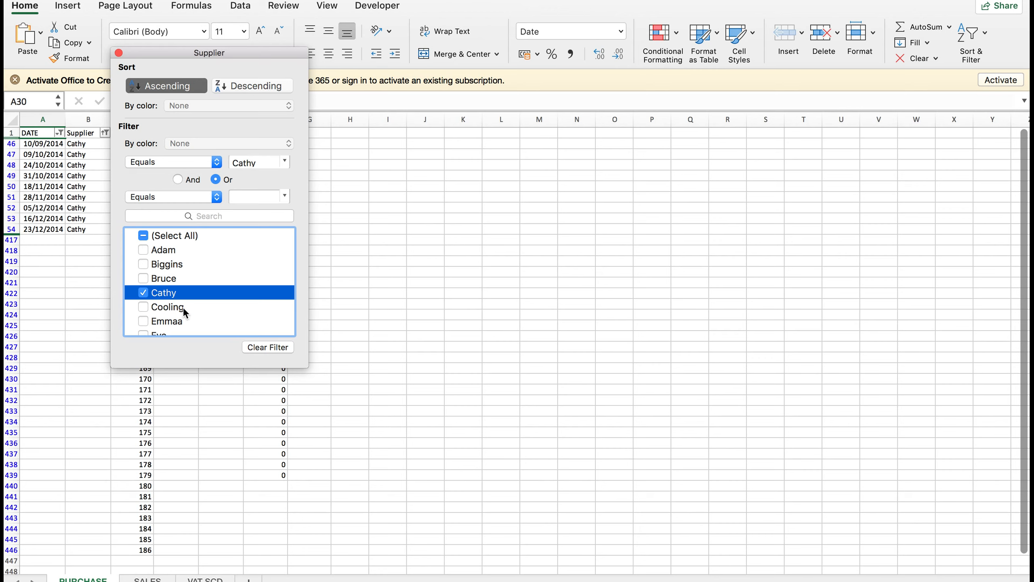
scroll(162, 290, "down", 5)
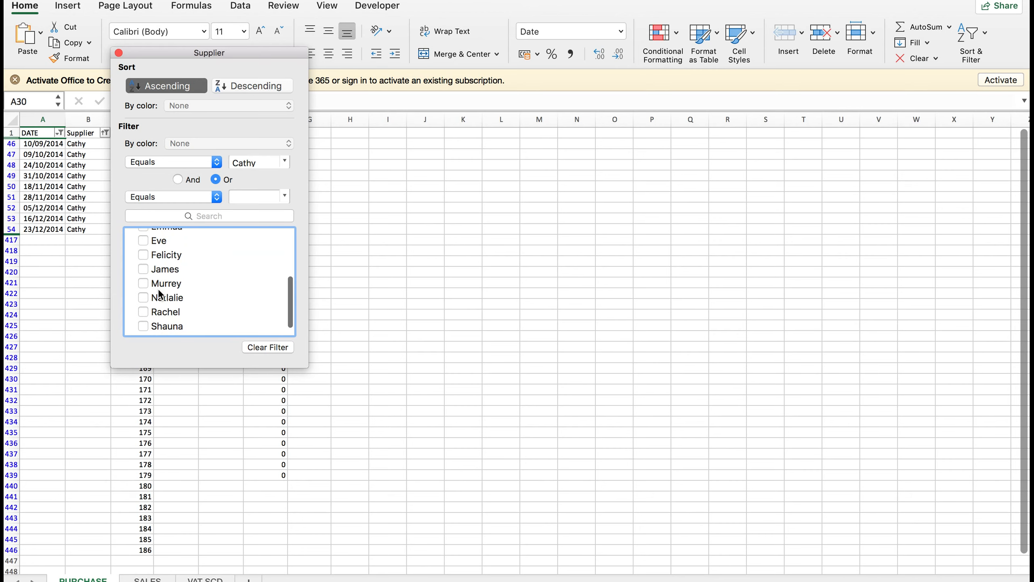
left_click(144, 271)
scroll(207, 266, "up", 5)
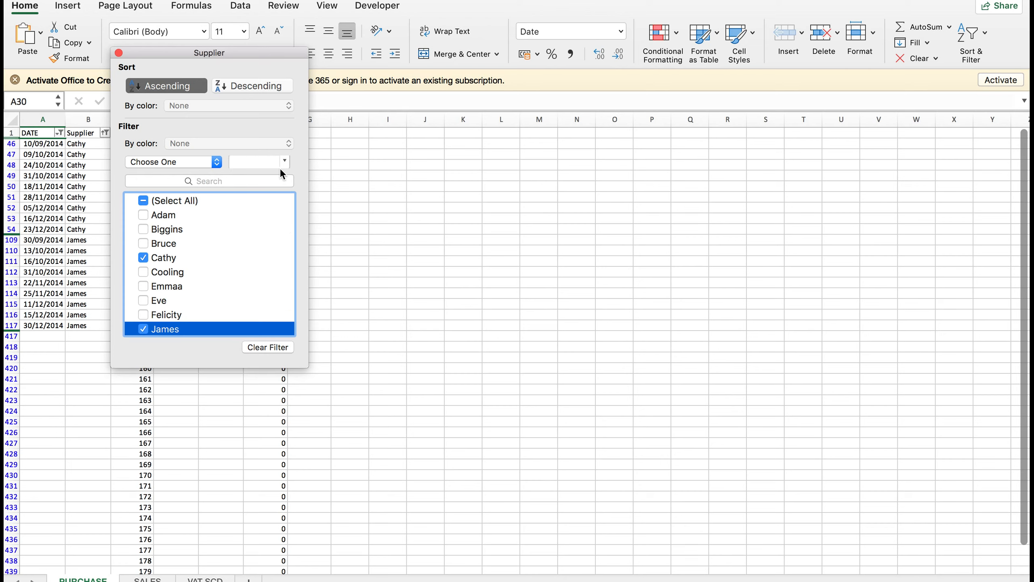
left_click(428, 232)
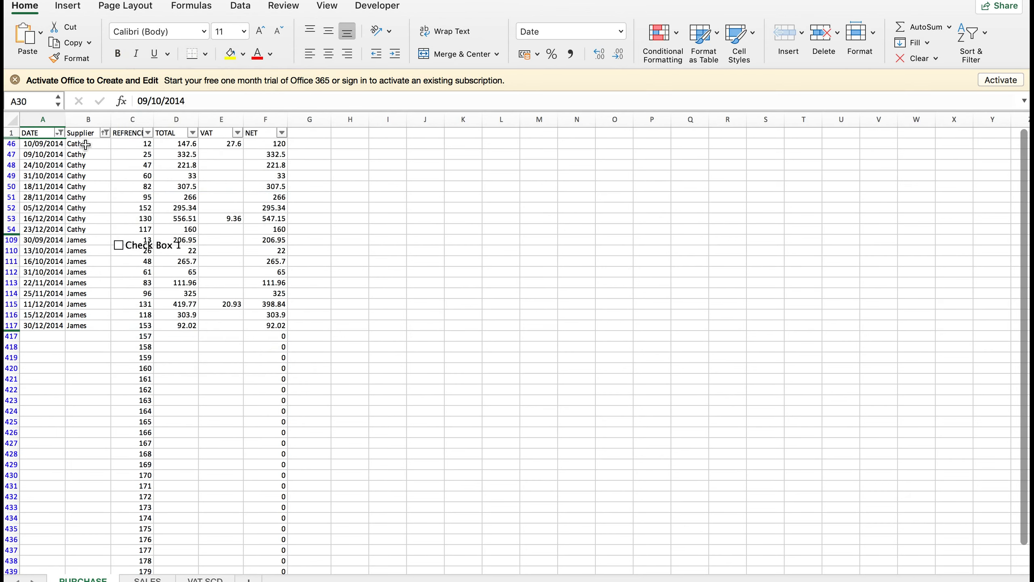
Select reference cell C46, check the REFRENCE filter unchanged, then bring up the TOTAL filter list.
left_click_drag(85, 144, 92, 306)
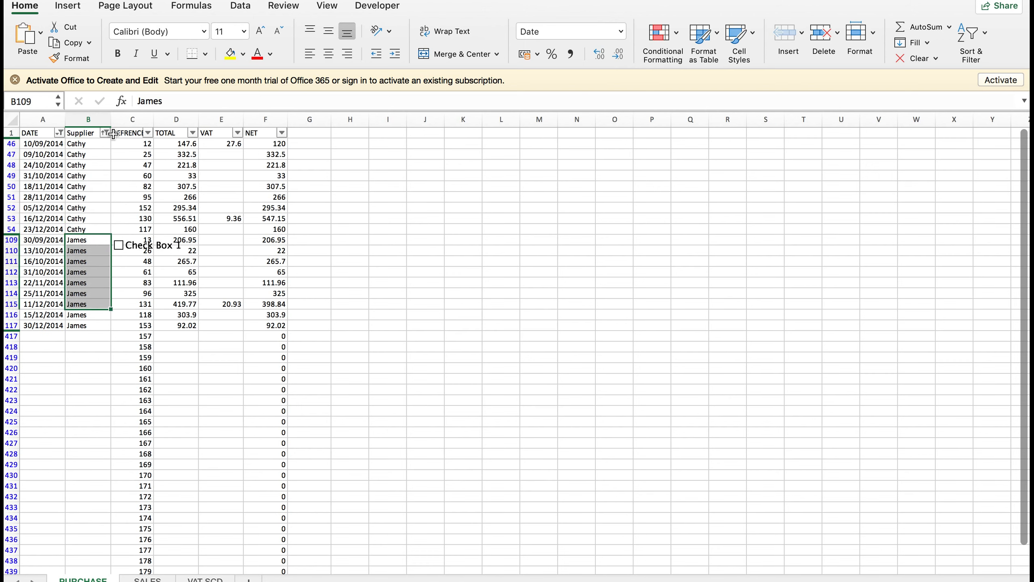
left_click(150, 141)
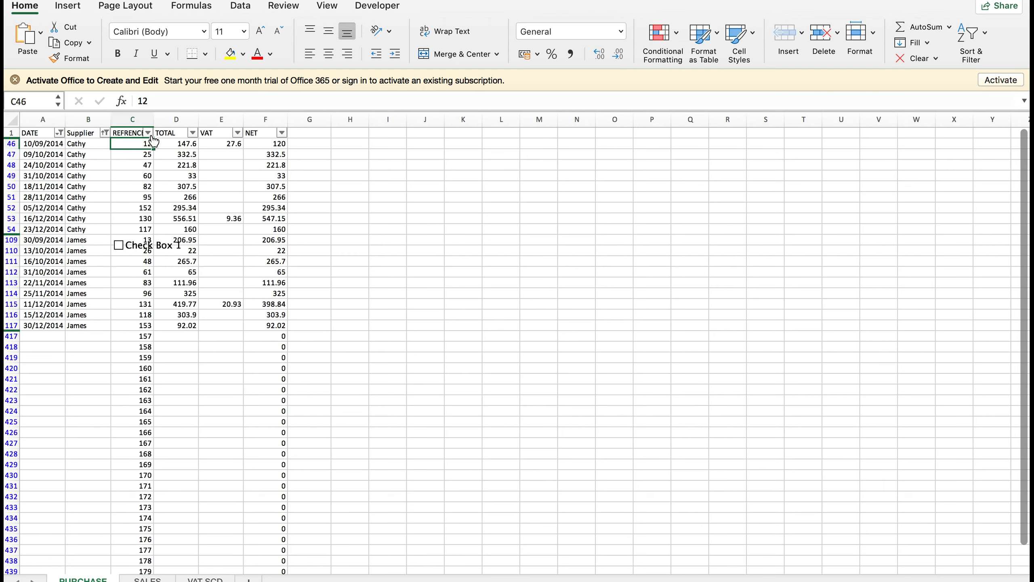
left_click(149, 134)
scroll(226, 242, "down", 10)
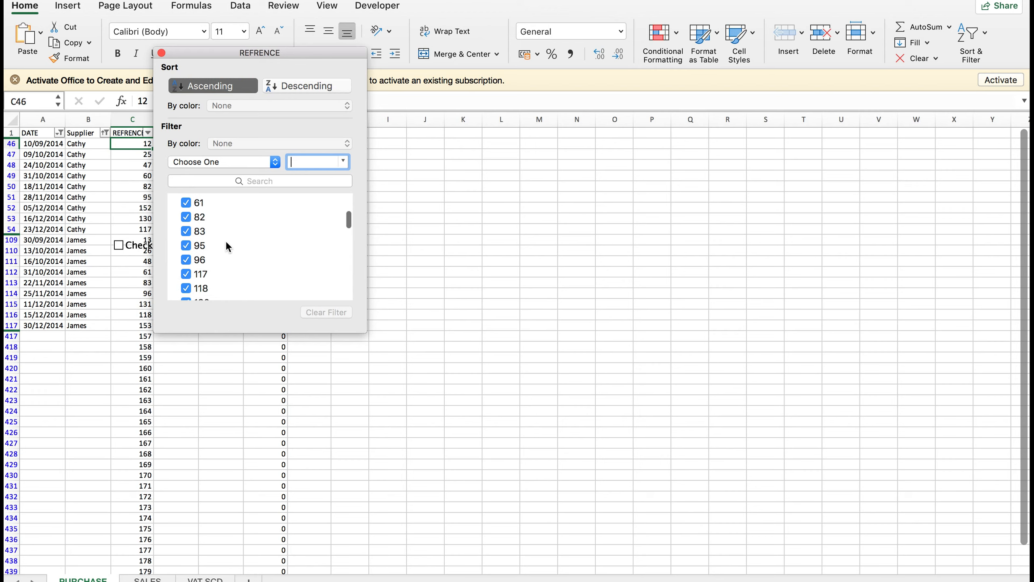
scroll(225, 241, "down", 2)
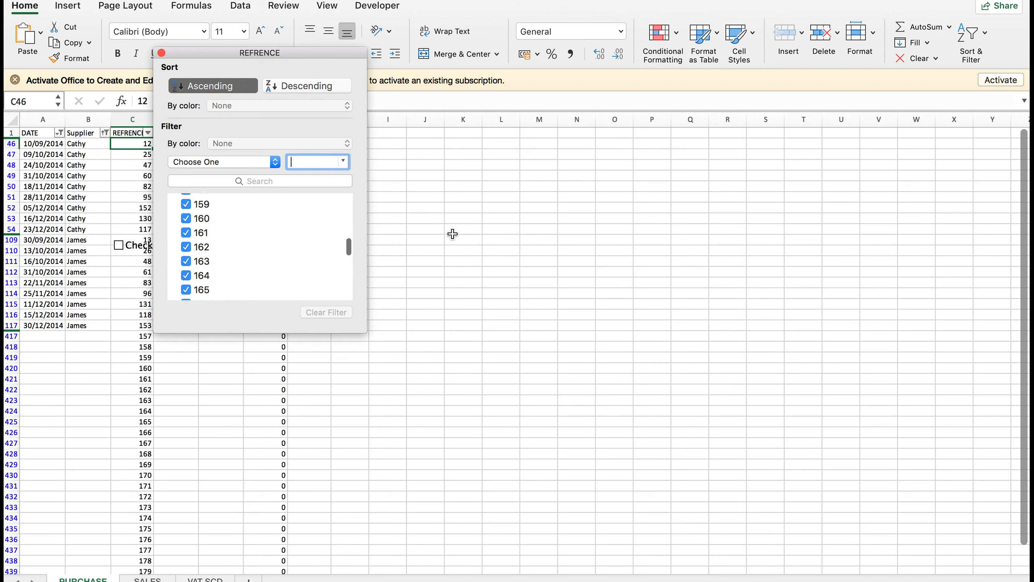
left_click(452, 234)
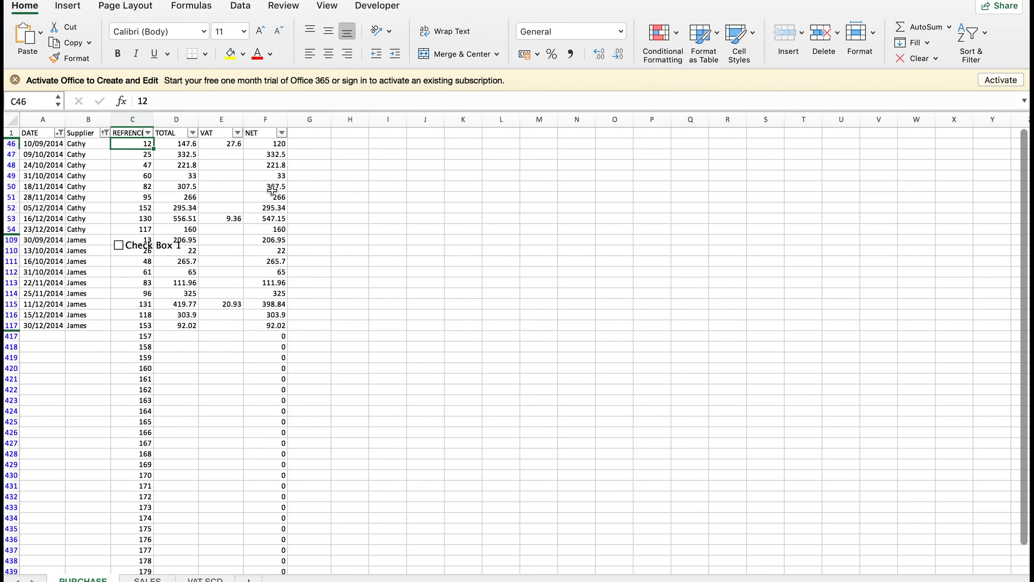
left_click(193, 133)
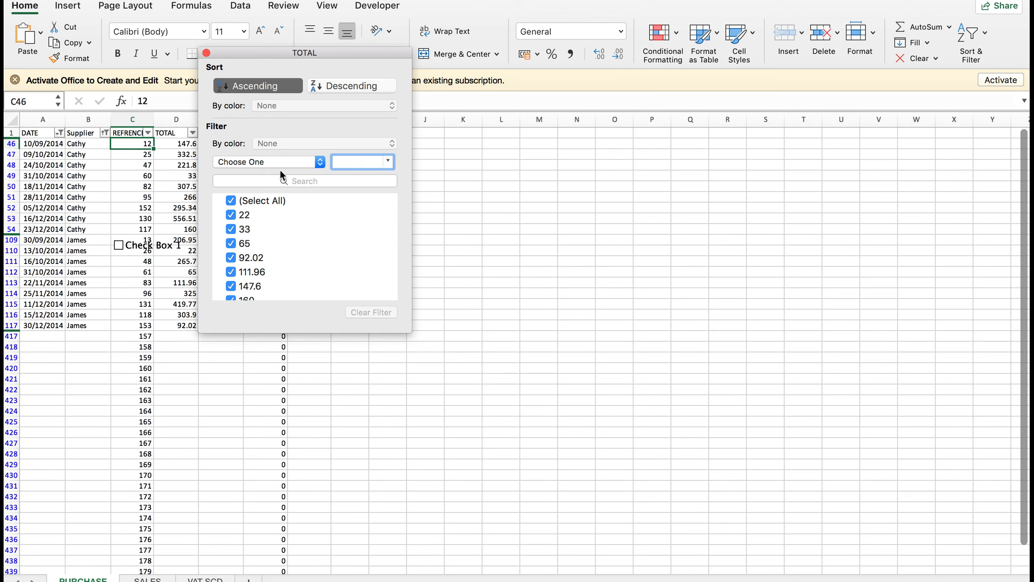
Filter TOTAL to 556.51 only, leaving Cathy's single row, and select its total in D53.
scroll(256, 233, "down", 8)
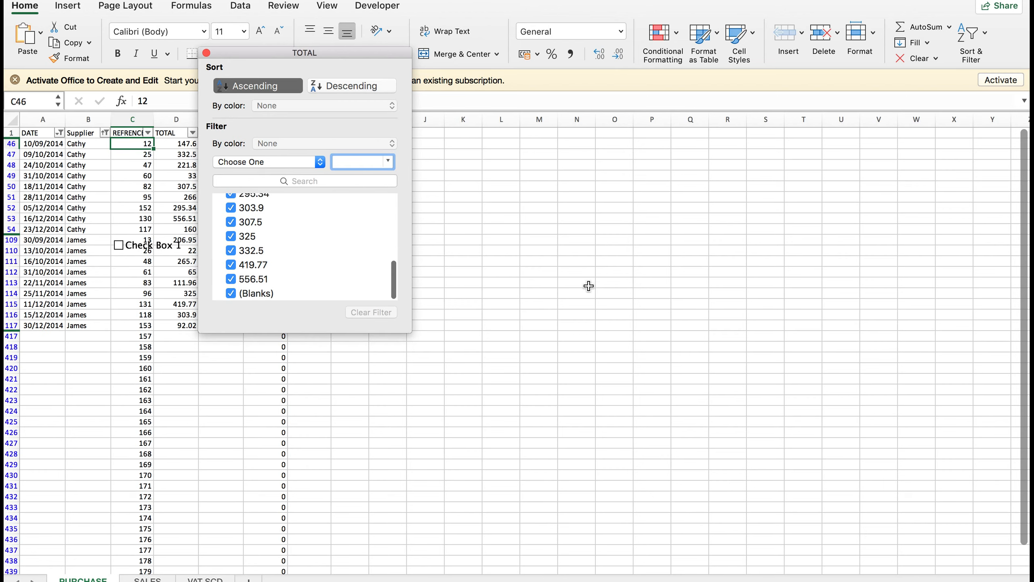
left_click(590, 288)
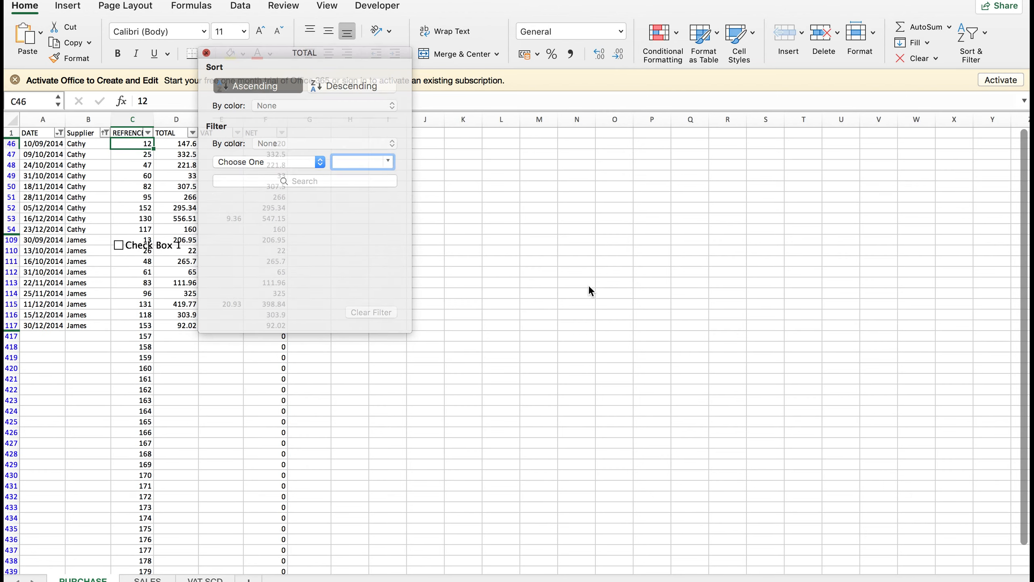
left_click(192, 133)
scroll(315, 274, "down", 5)
scroll(256, 245, "up", 10)
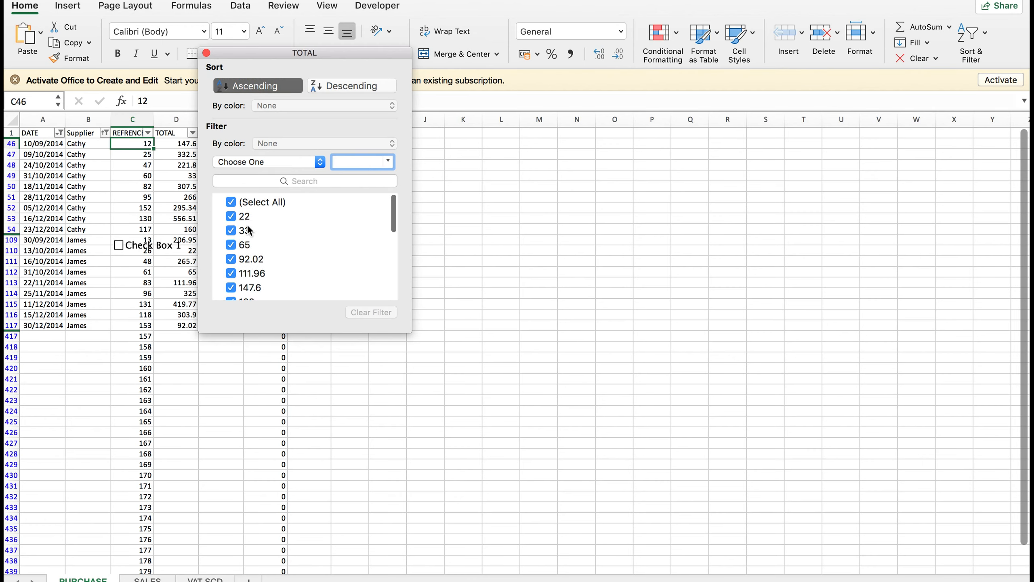
left_click(231, 202)
scroll(252, 244, "down", 10)
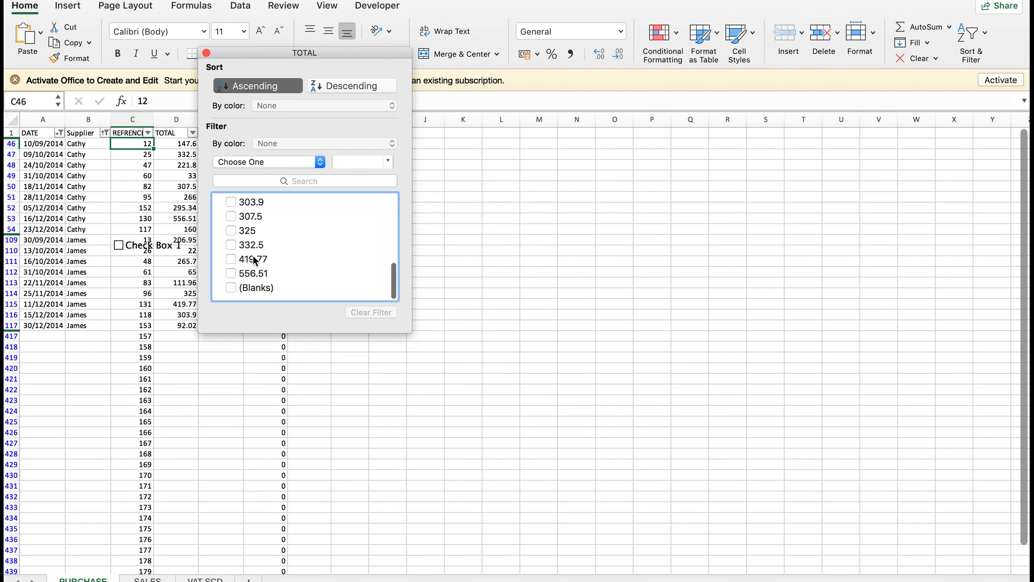
left_click(230, 279)
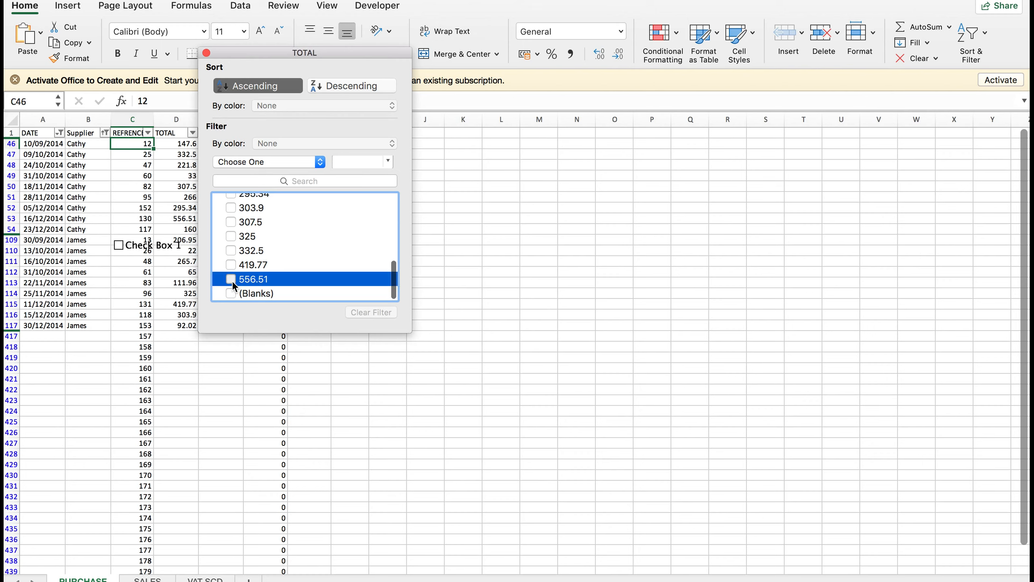
left_click(193, 134)
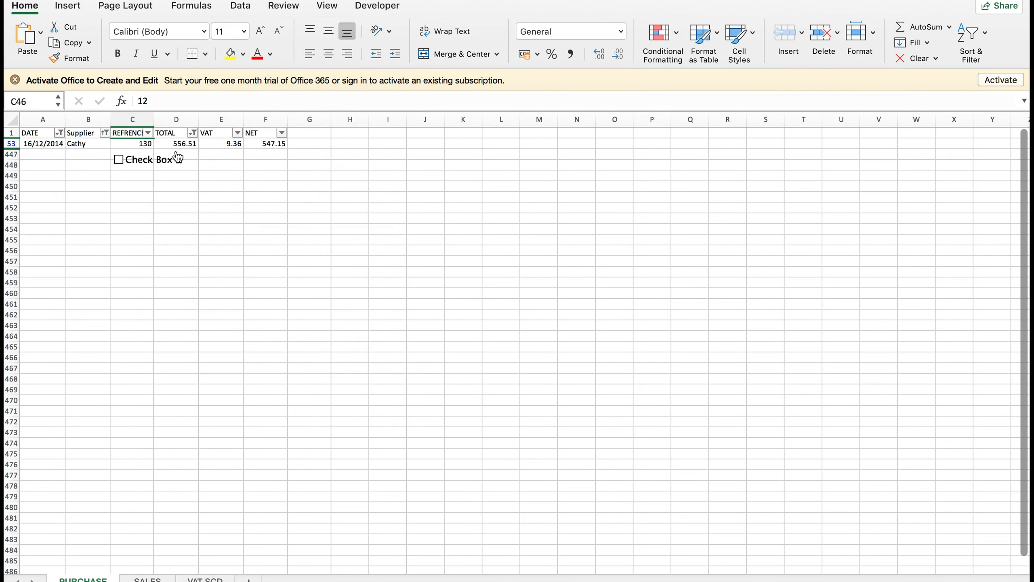
left_click_drag(181, 144, 96, 142)
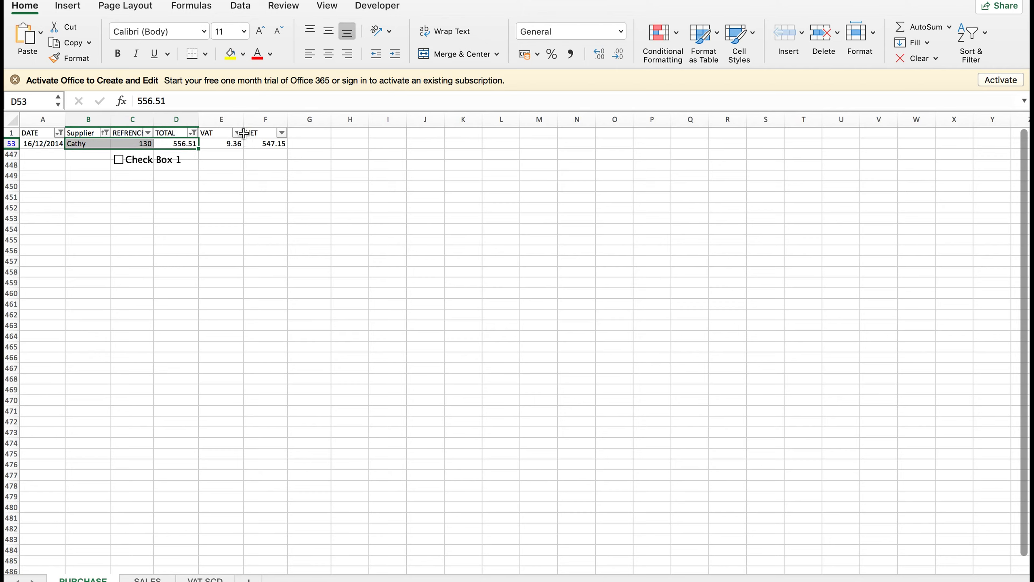
left_click(167, 141)
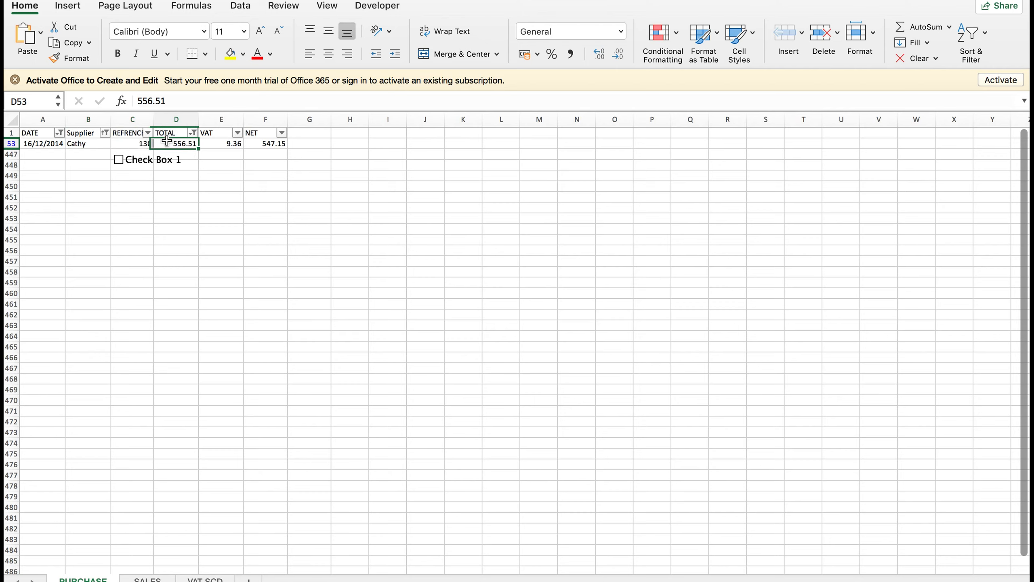